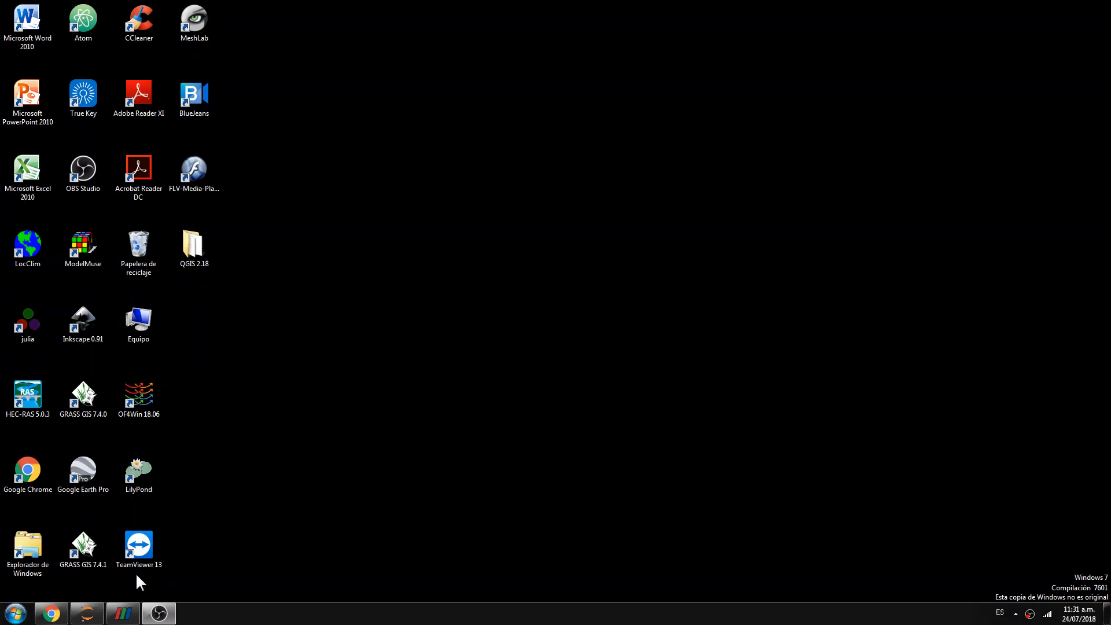
Bring the browser forward and open the USGS FloPy page from the Google results
click(52, 614)
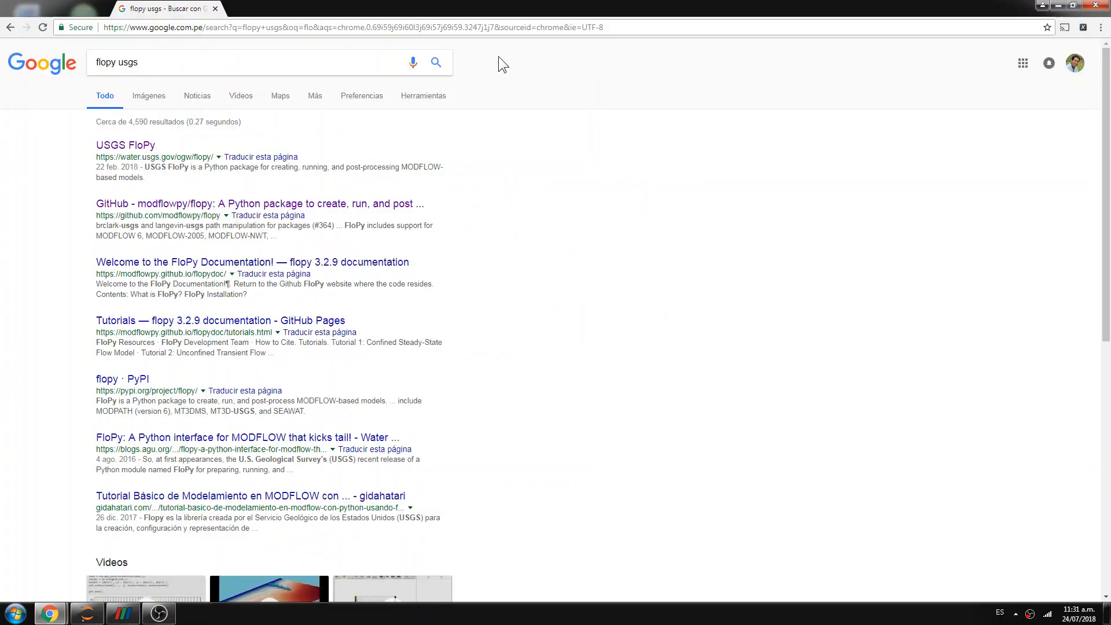
click(108, 148)
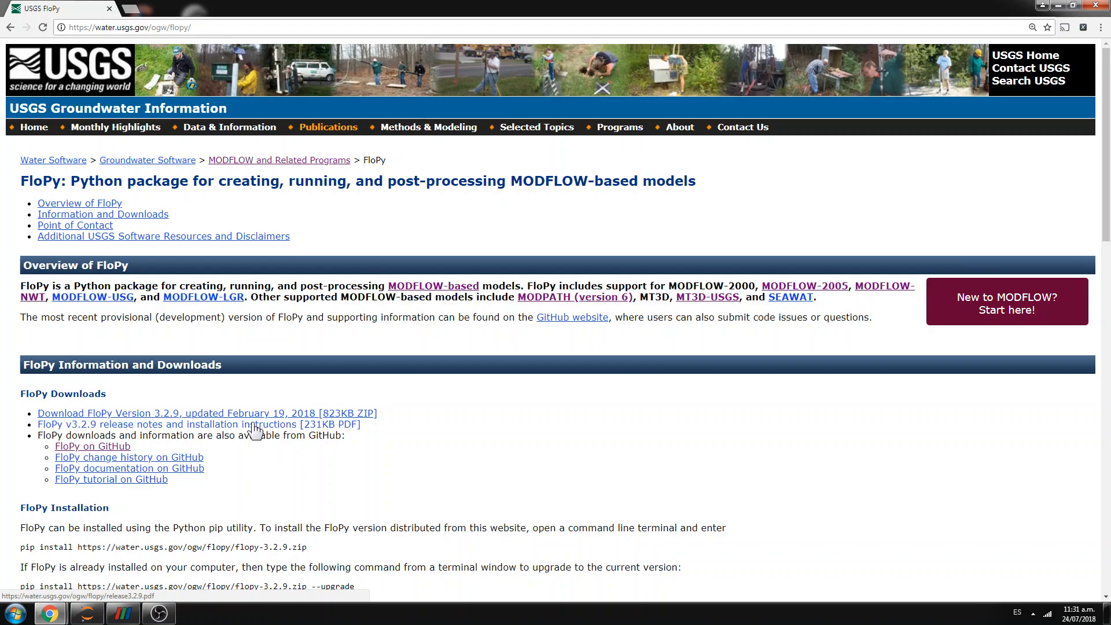
Follow the 'FloPy on GitHub' link to the modflowpy/flopy repository
click(101, 449)
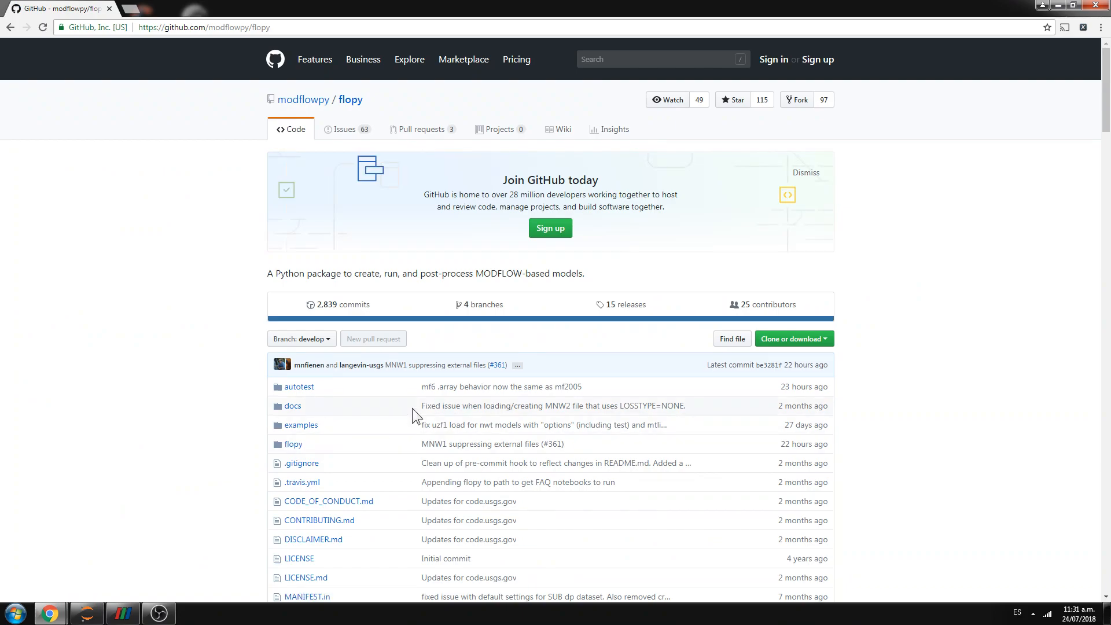
scroll(412, 408, down, 4)
scroll(414, 415, down, 2)
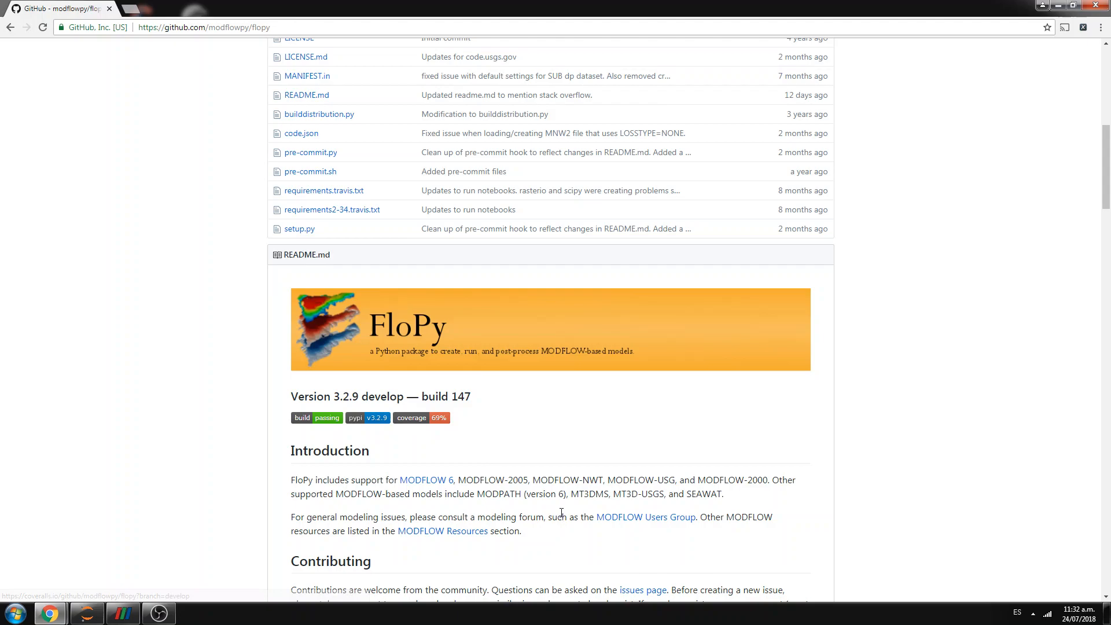
scroll(562, 518, down, 1)
scroll(562, 518, down, 1)
scroll(563, 519, up, 3)
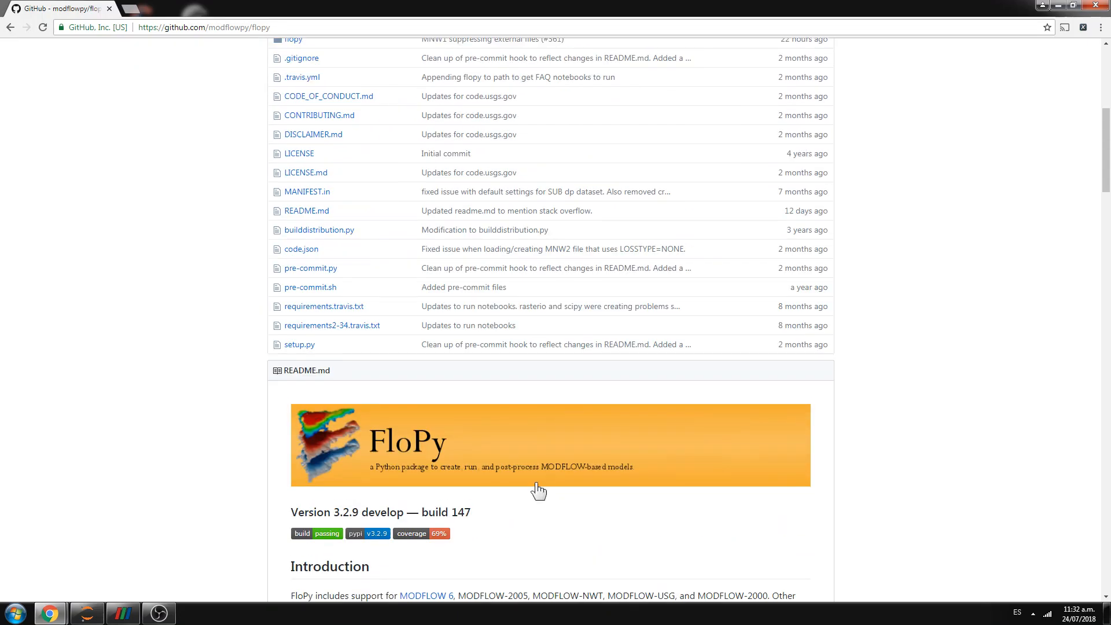
scroll(595, 372, up, 2)
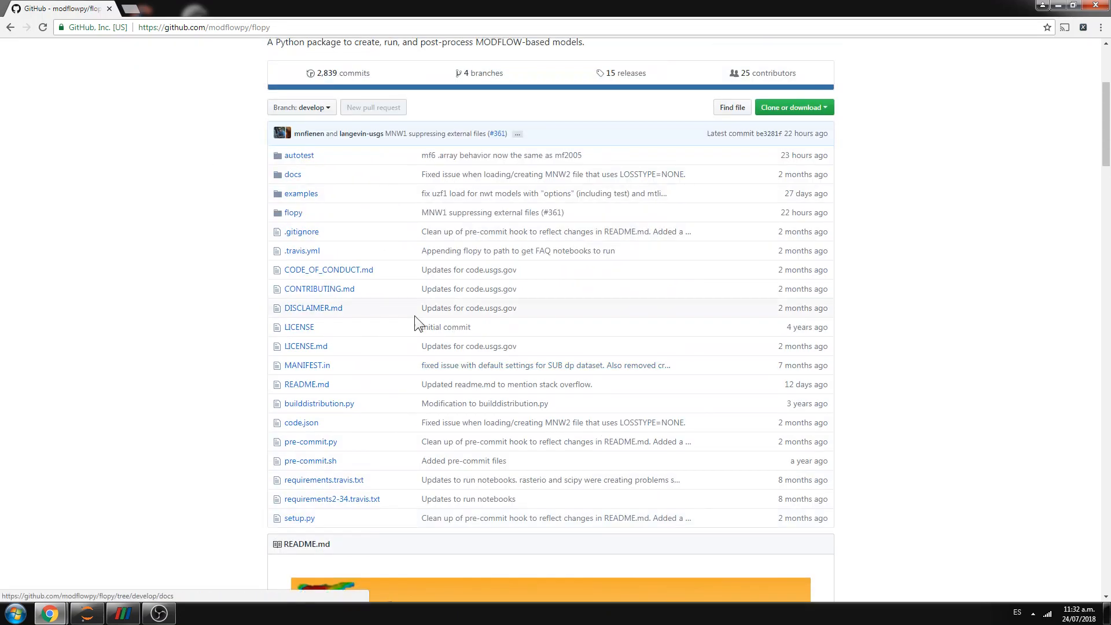
Browse into the repository's examples/Notebooks folder listing the flopy3 example notebooks
click(296, 192)
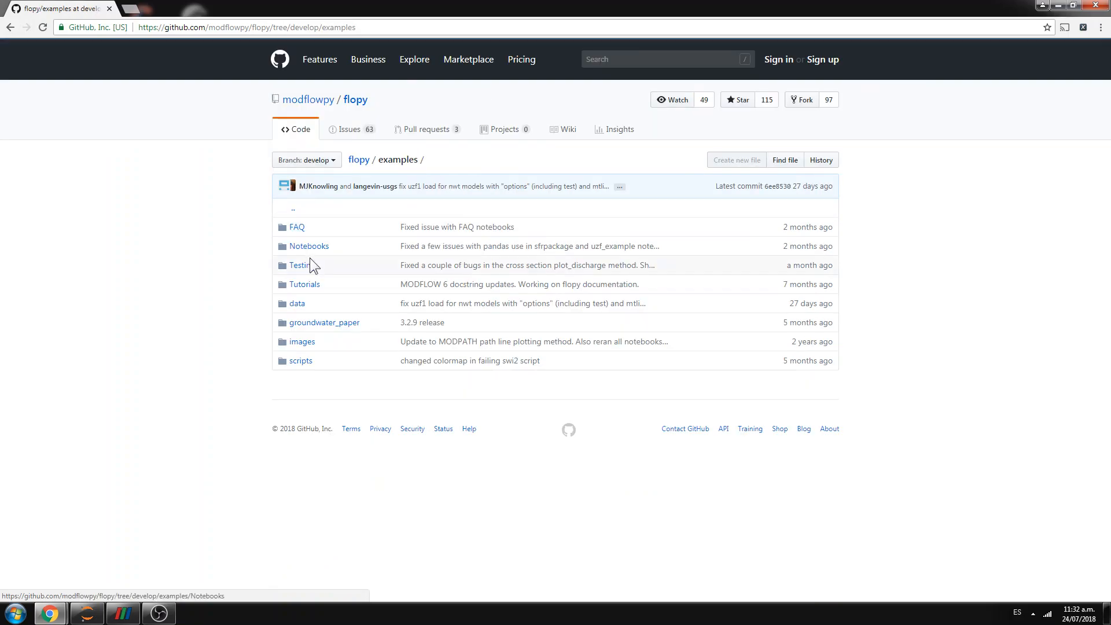
click(309, 246)
scroll(575, 273, down, 2)
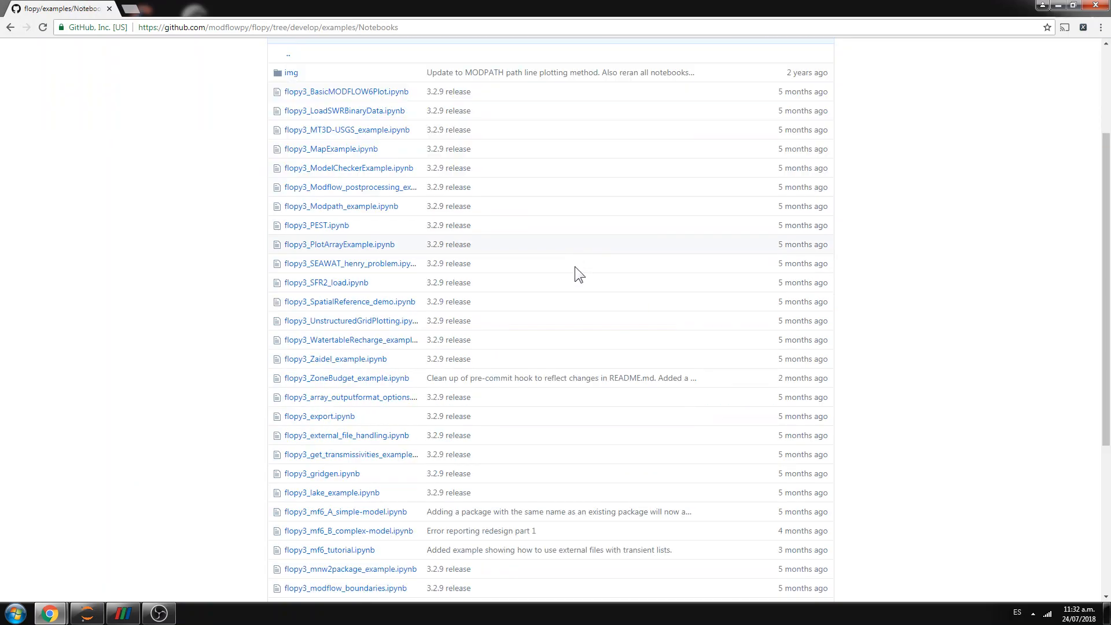
scroll(578, 275, down, 1)
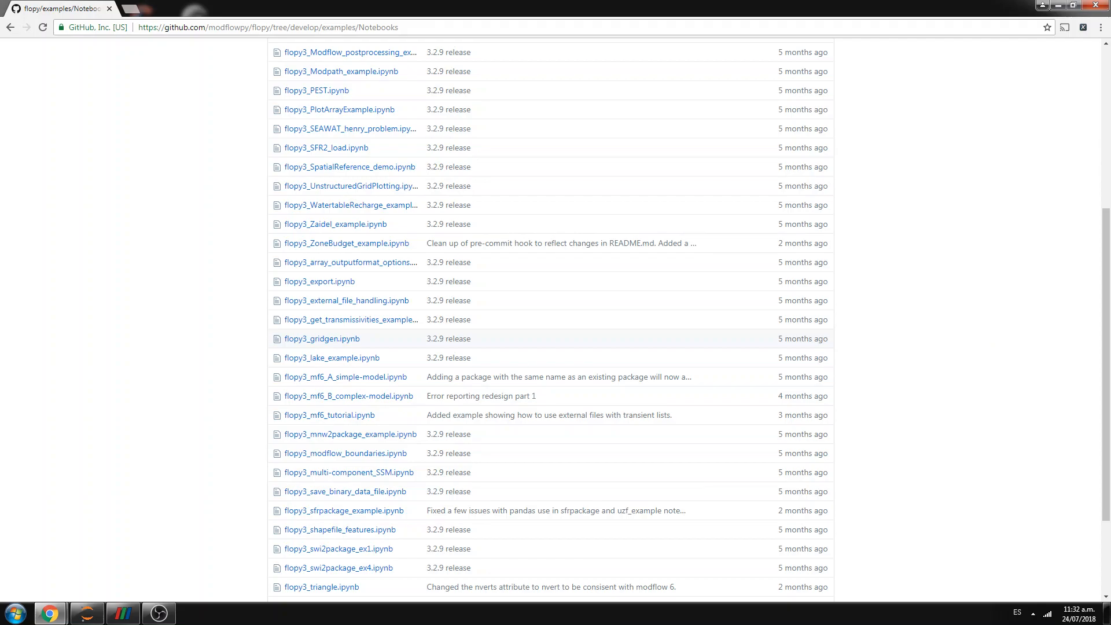
Bring the ParaView window onto the main screen and maximize it
click(122, 614)
drag(1041, 32, 256, 25)
drag(779, 24, 693, 23)
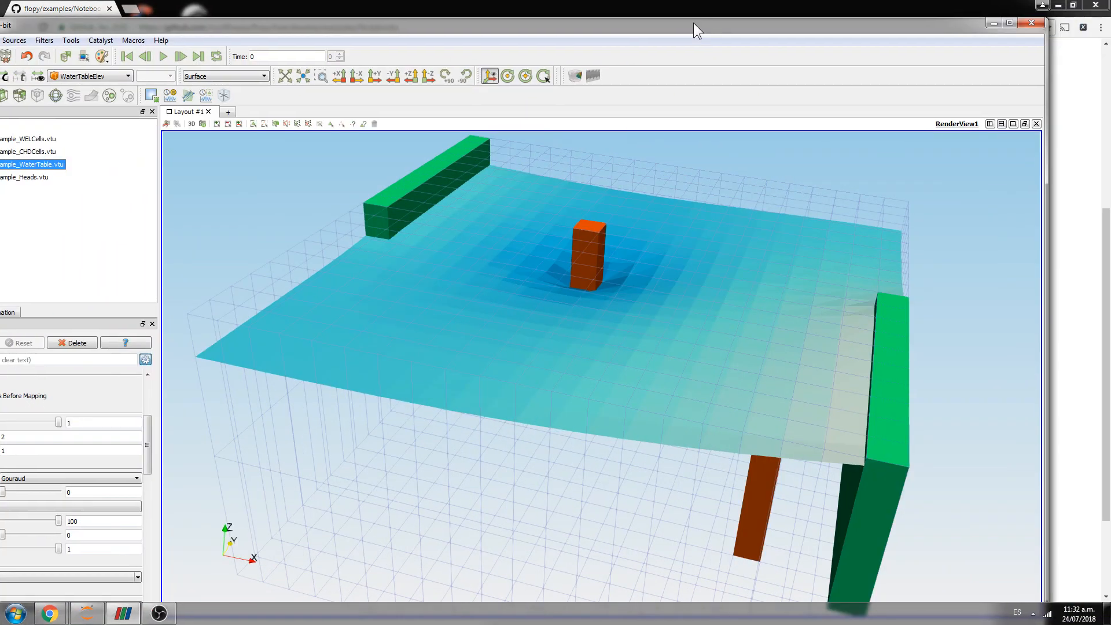
click(1010, 23)
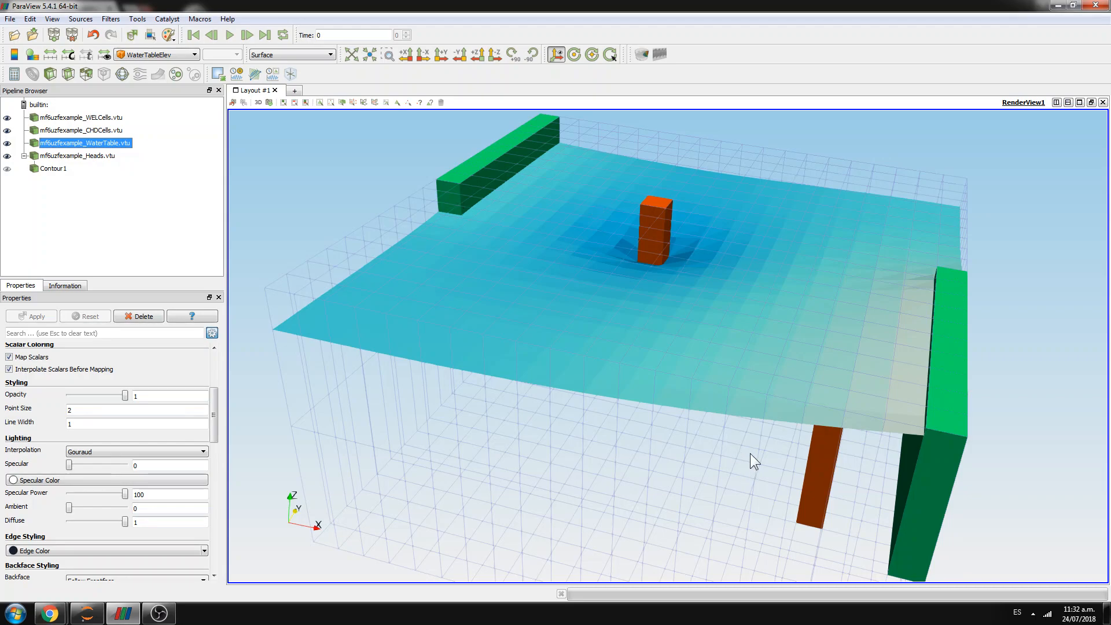
Orbit the 3D water-table model through side, low and top-down views
mouse_move(750, 453)
mouse_down()
mouse_move(755, 391)
mouse_move(797, 388)
mouse_move(839, 428)
mouse_move(838, 458)
mouse_move(818, 452)
mouse_move(799, 470)
mouse_up()
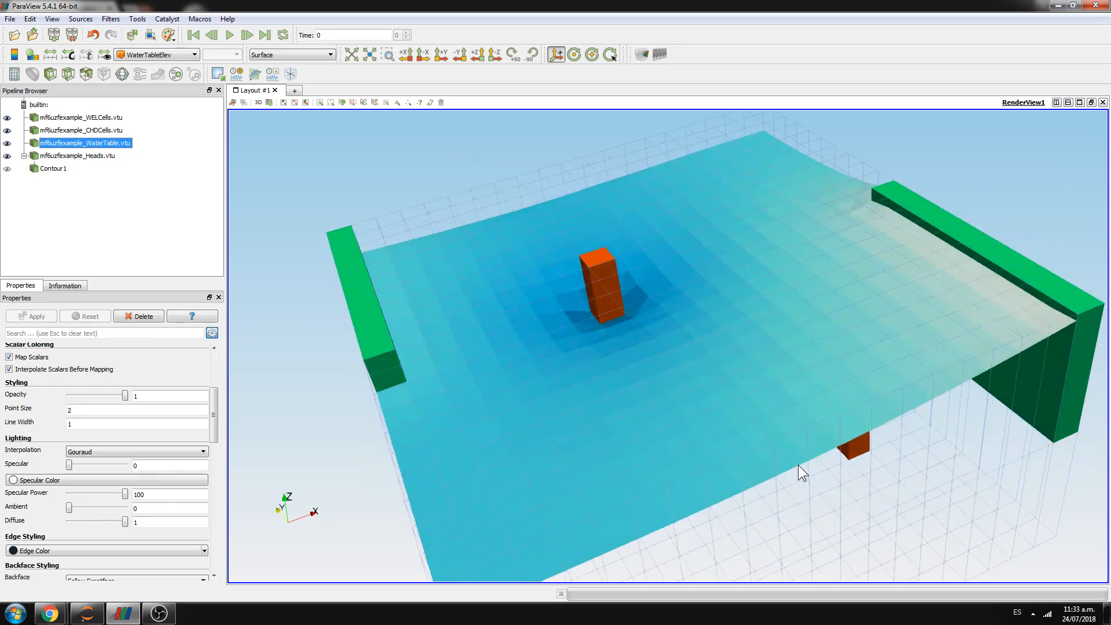
scroll(798, 465, down, 3)
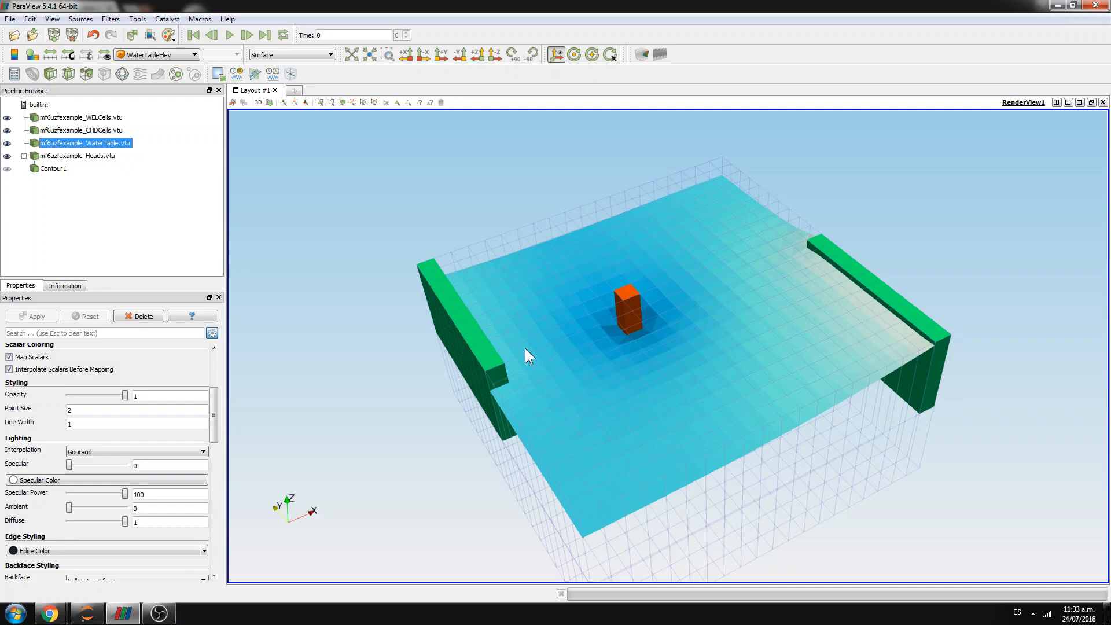
mouse_move(755, 478)
mouse_down()
mouse_move(742, 416)
mouse_move(675, 341)
mouse_up()
mouse_move(808, 379)
mouse_down()
mouse_move(806, 445)
mouse_move(918, 356)
mouse_up()
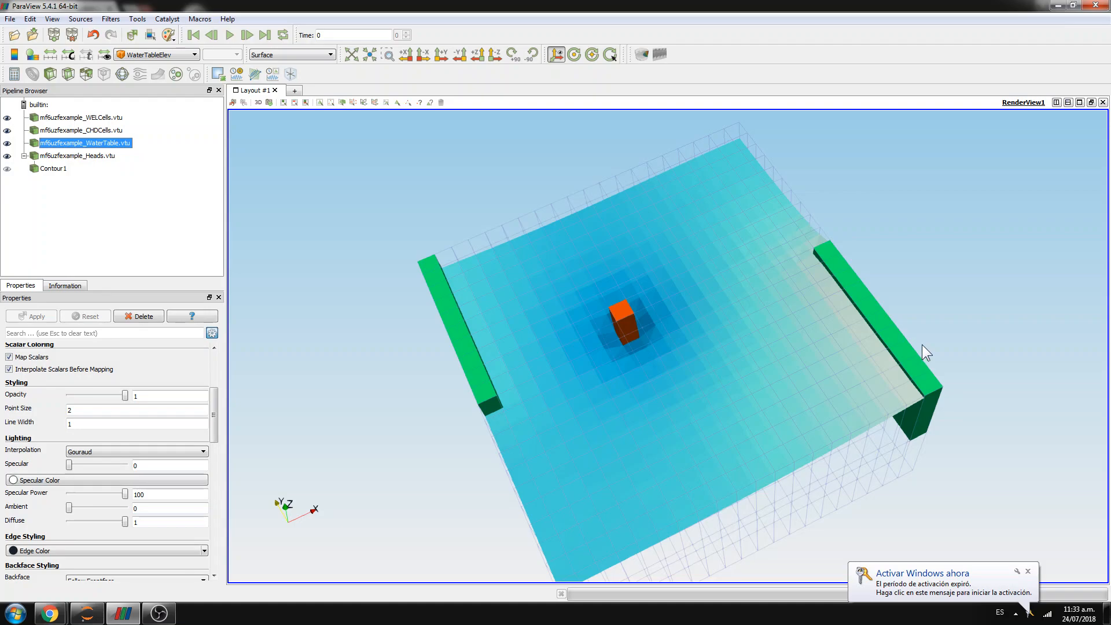
drag(996, 527, 994, 524)
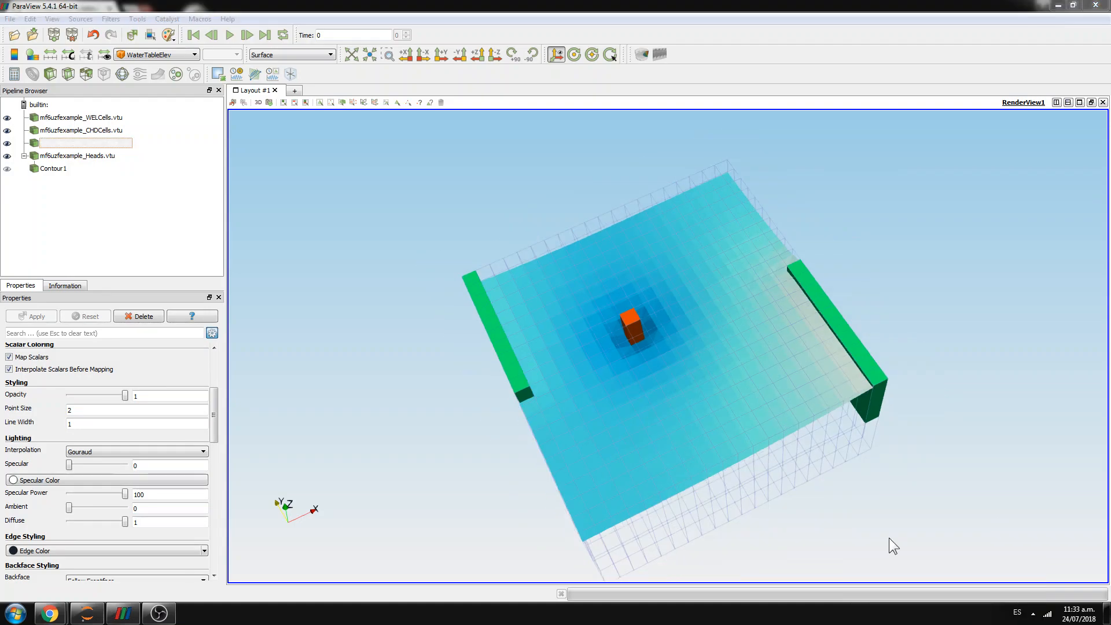
mouse_move(891, 544)
mouse_down()
mouse_move(775, 454)
mouse_move(724, 452)
mouse_move(730, 474)
mouse_up()
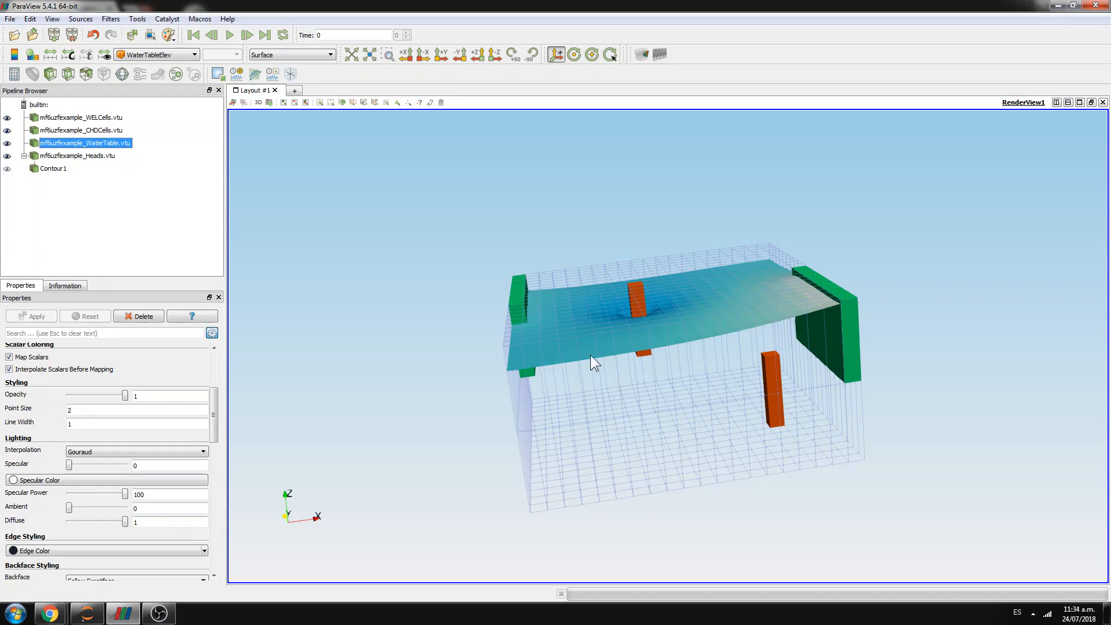
Minimize ParaView and bring the Ejemplo1b notebook window up maximized
click(1057, 6)
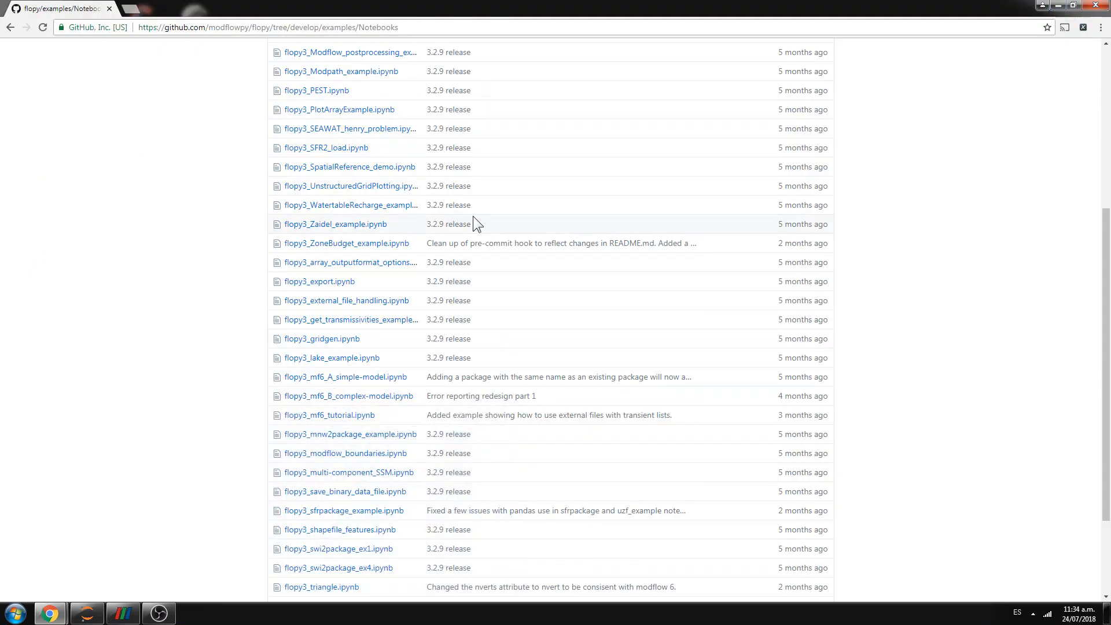
click(87, 615)
click(84, 615)
mouse_move(50, 614)
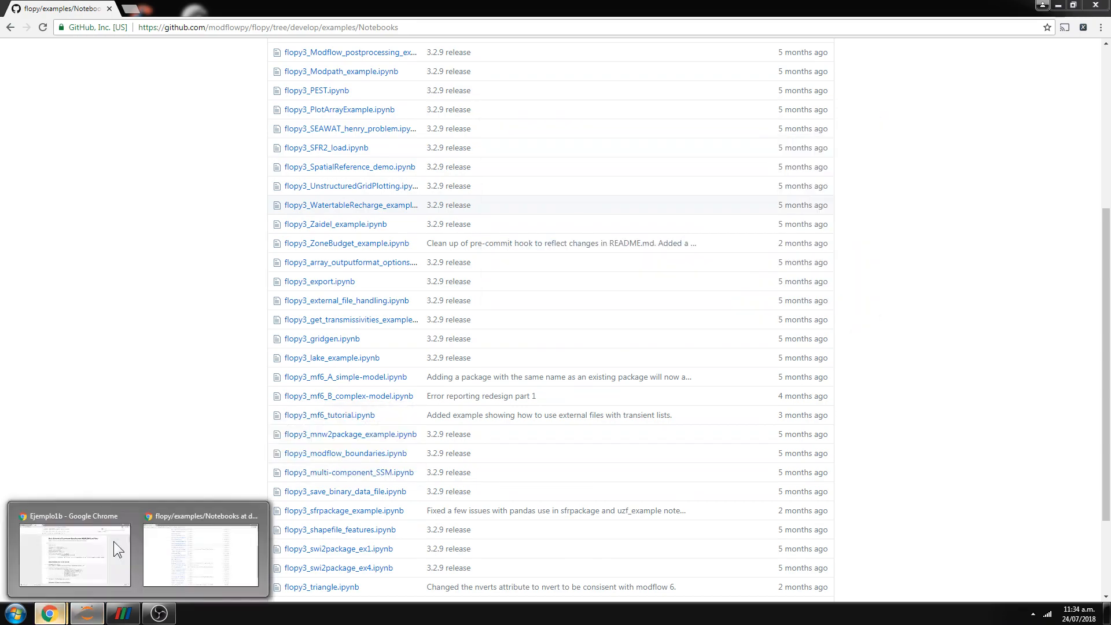
click(205, 555)
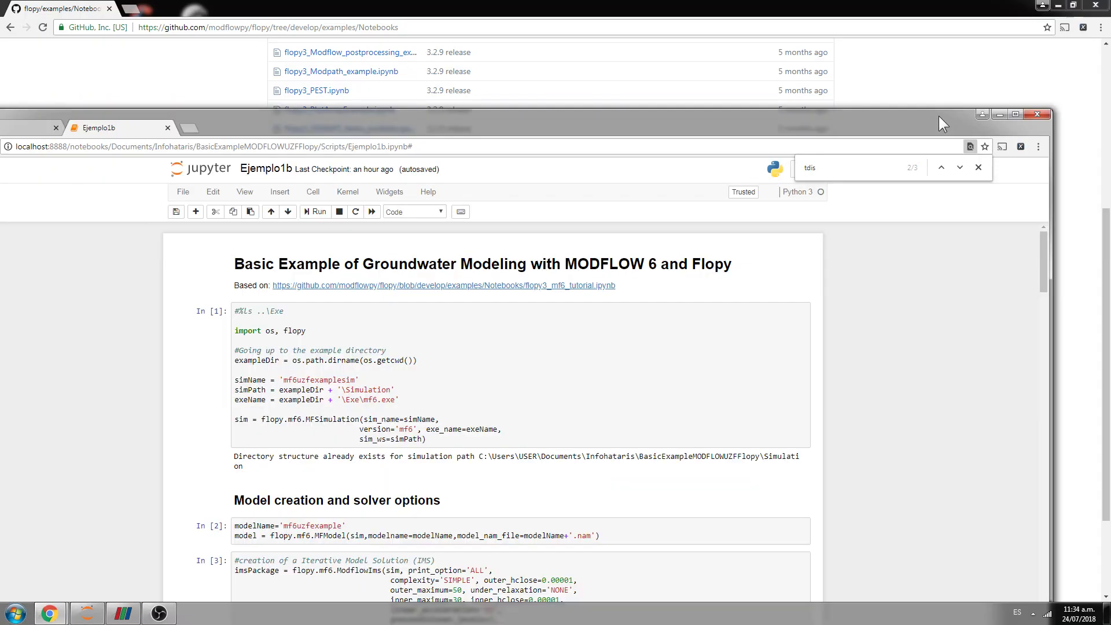
mouse_move(938, 116)
mouse_down()
mouse_move(913, 101)
mouse_move(986, 87)
mouse_up()
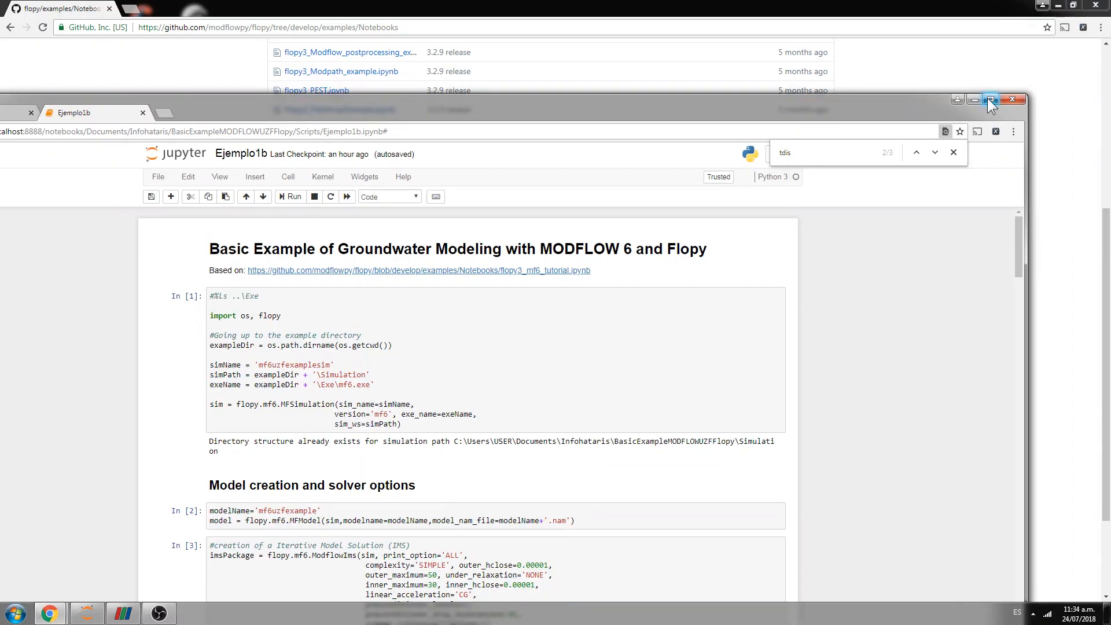
click(990, 102)
Highlight the imports and the simName, simPath and exeName lines in the first code cell
click(310, 202)
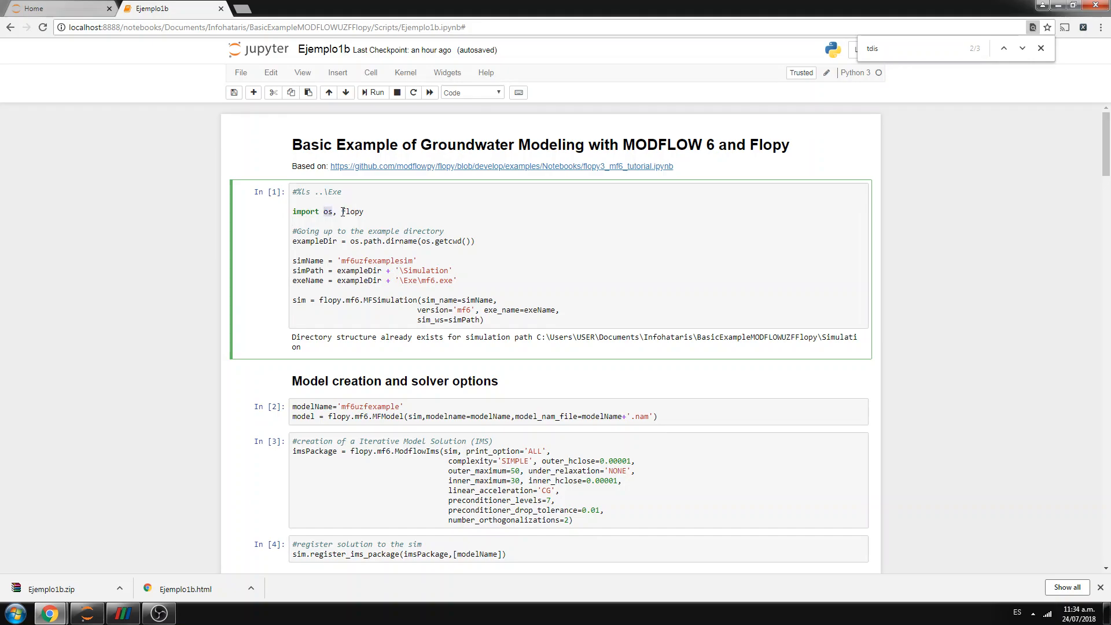
drag(324, 212, 354, 216)
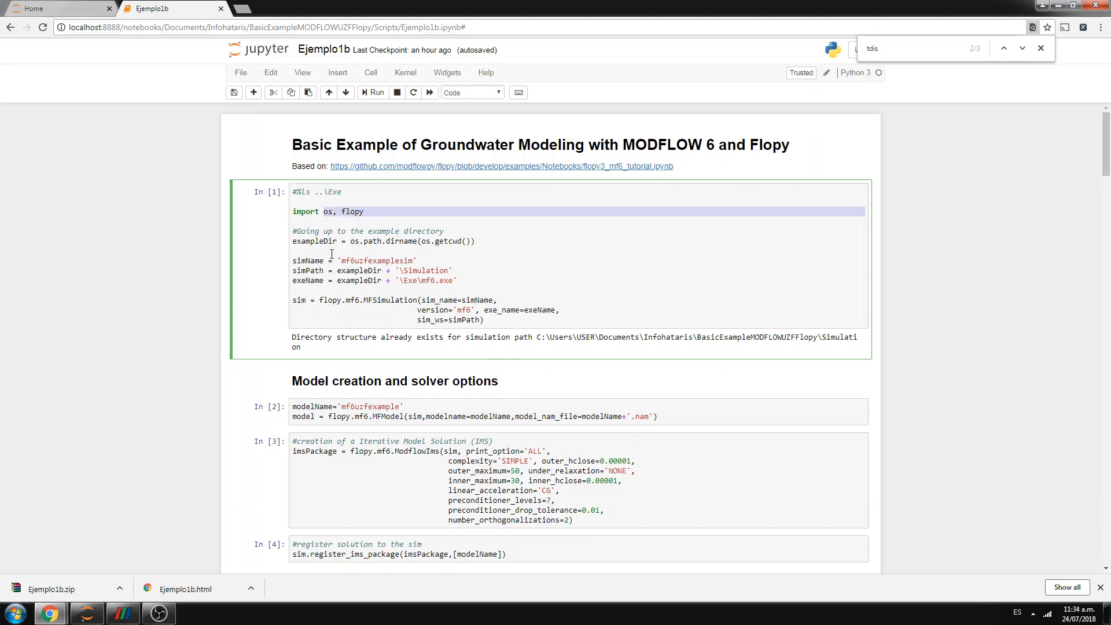
drag(460, 280, 292, 261)
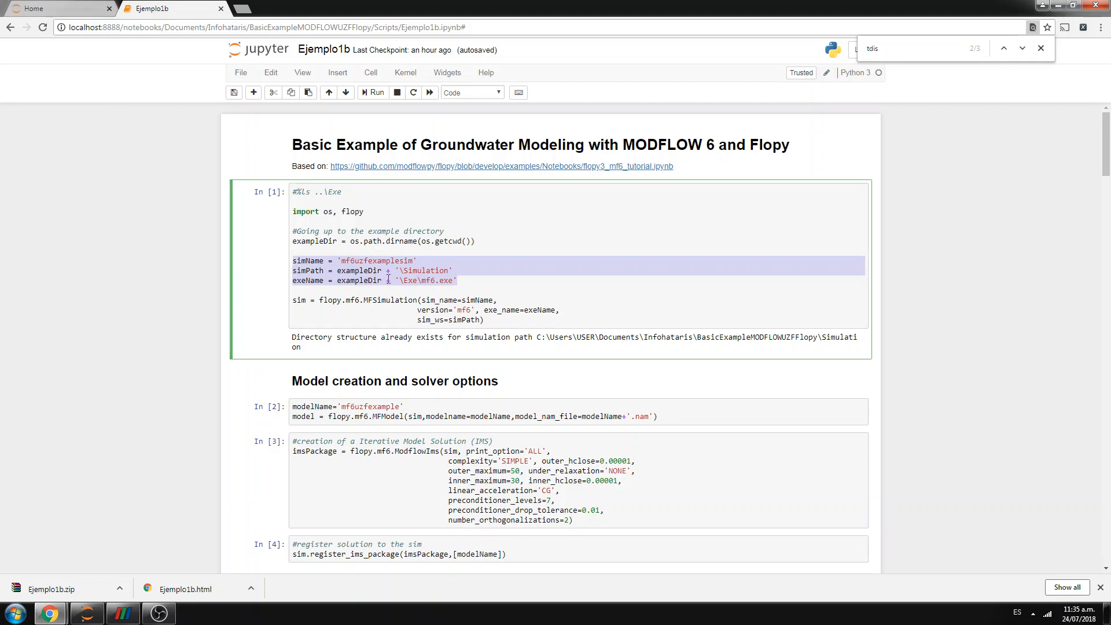
click(466, 280)
drag(466, 279, 222, 285)
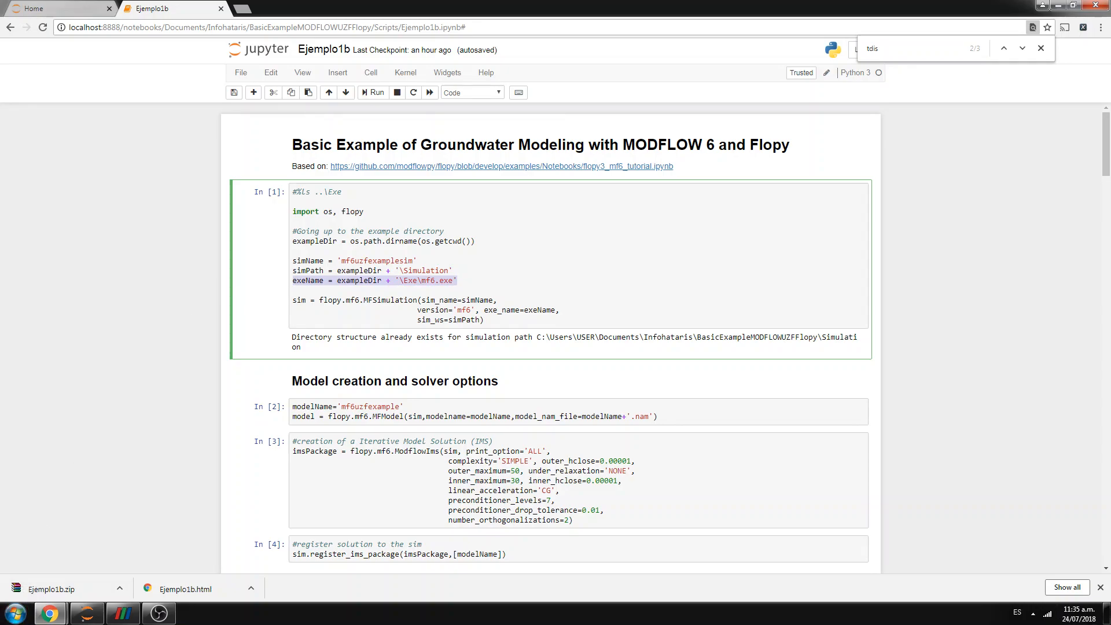
click(1100, 589)
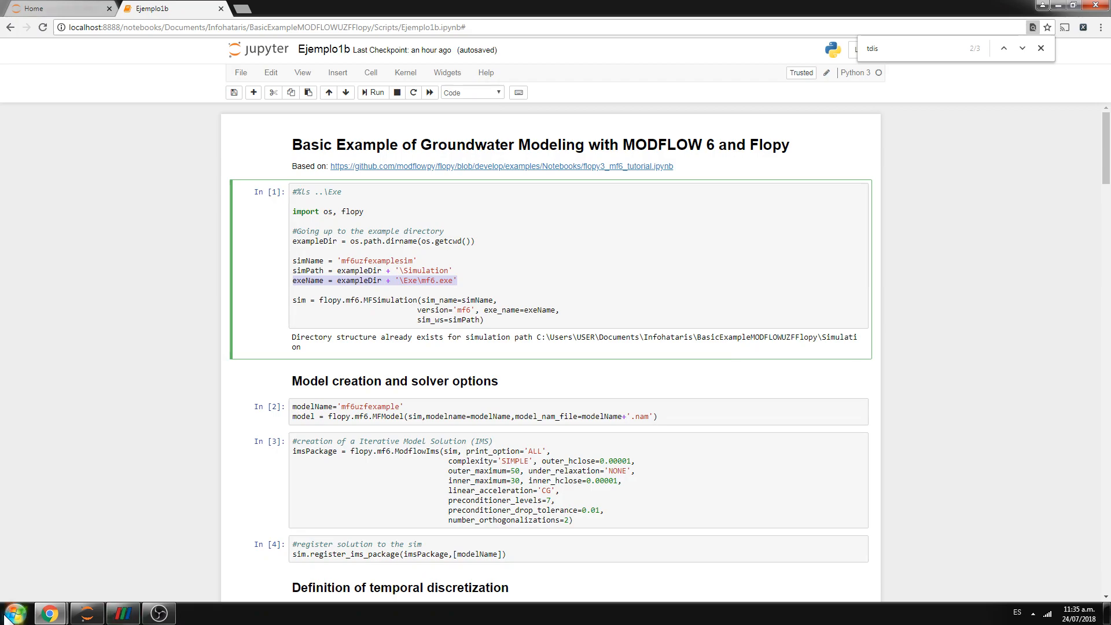
Browse Windows Explorer to Documents > Infohataris > BasicExampleMODFLOWUZFFlopy and check the Exe folder holding mf6.exe
right_click(15, 614)
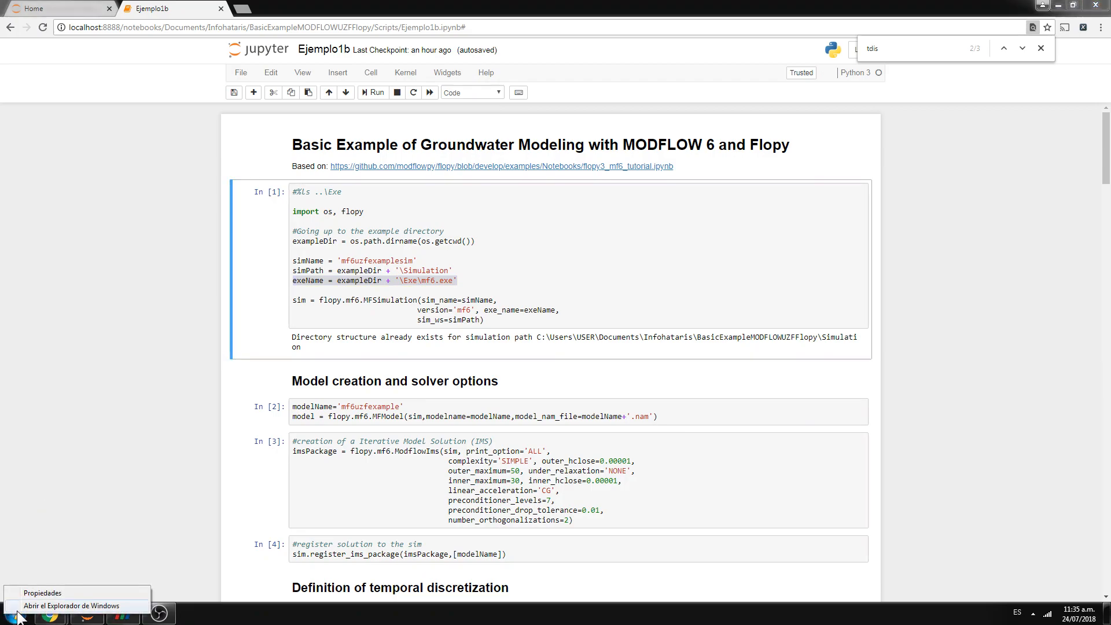
click(40, 604)
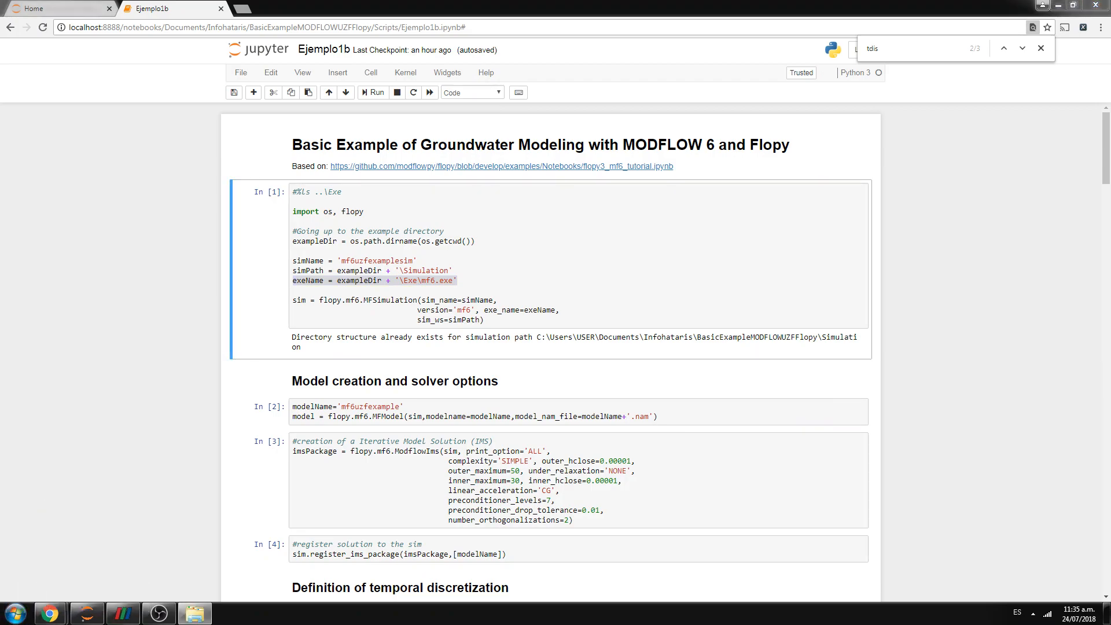
double_click(374, 211)
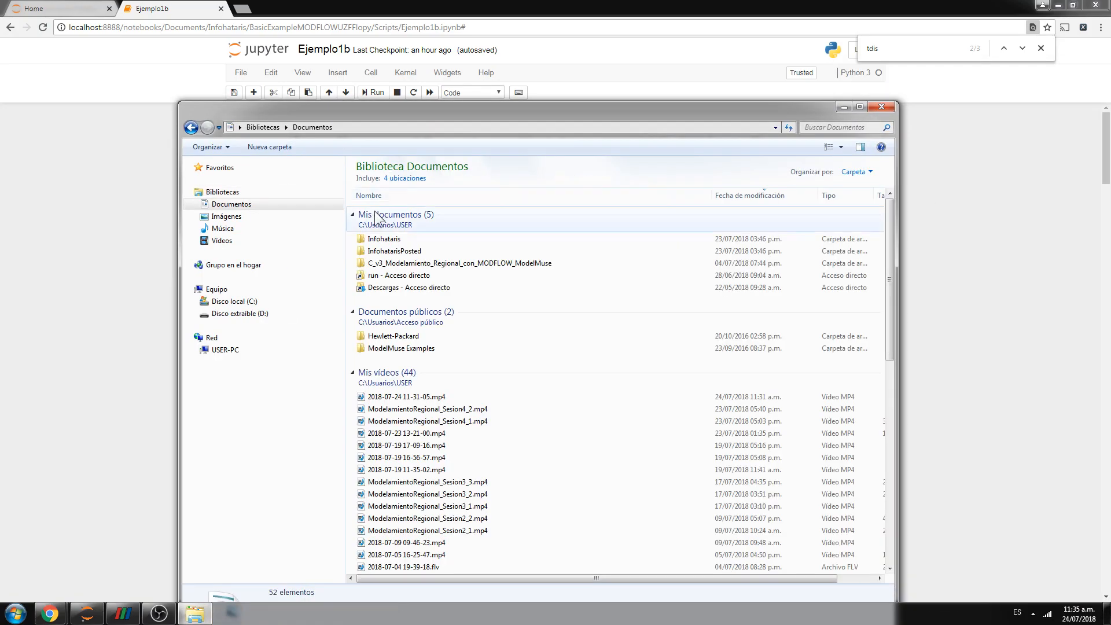
double_click(372, 240)
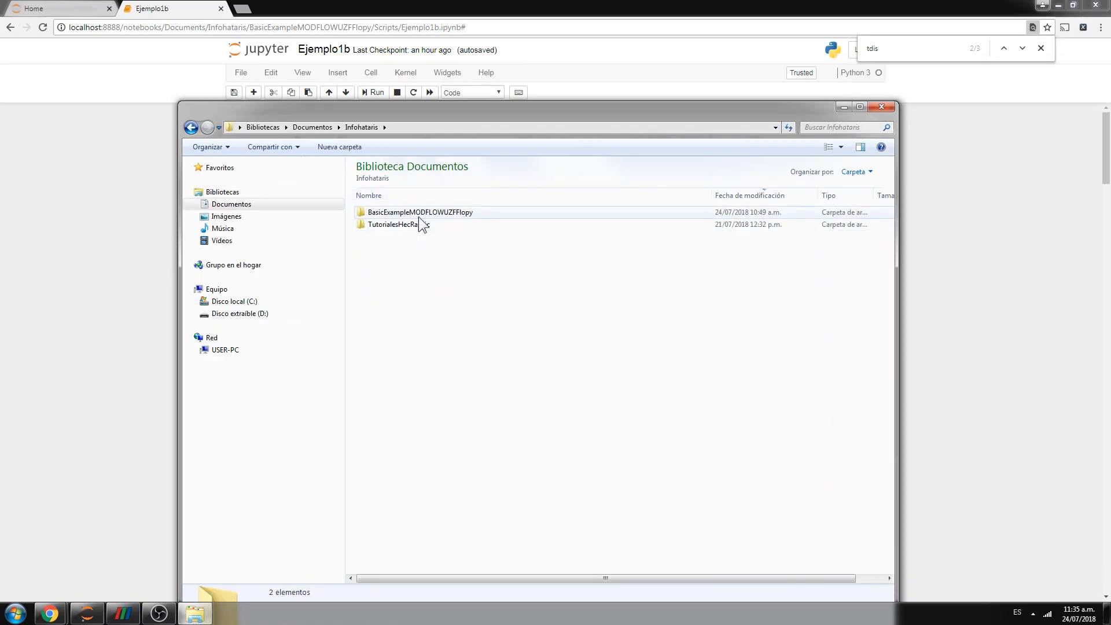
double_click(440, 212)
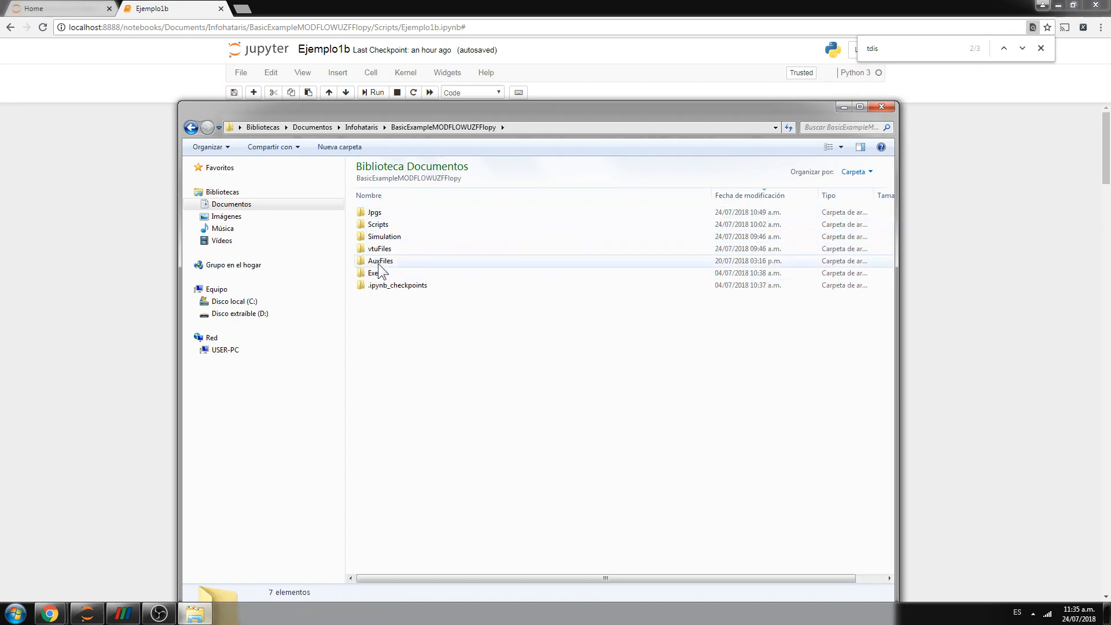
double_click(378, 272)
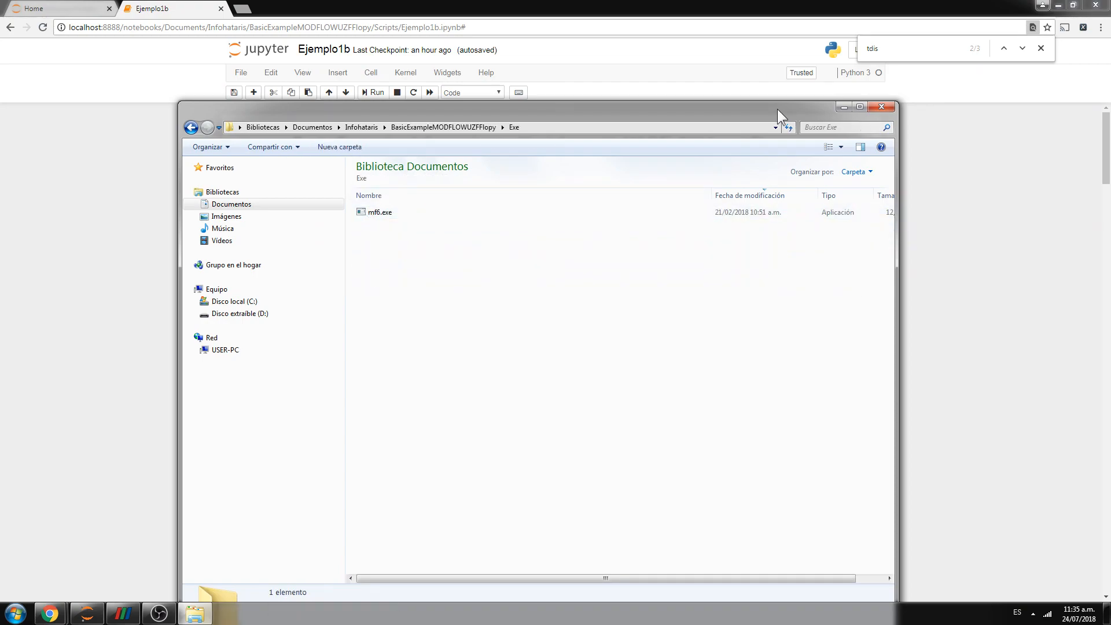
click(840, 107)
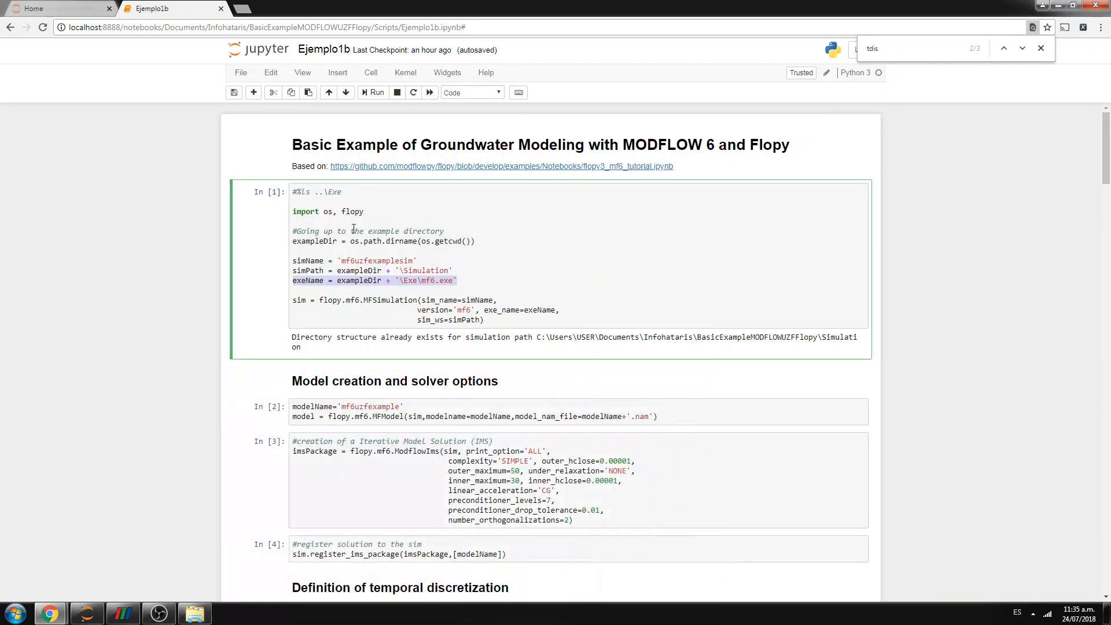
click(195, 614)
click(439, 128)
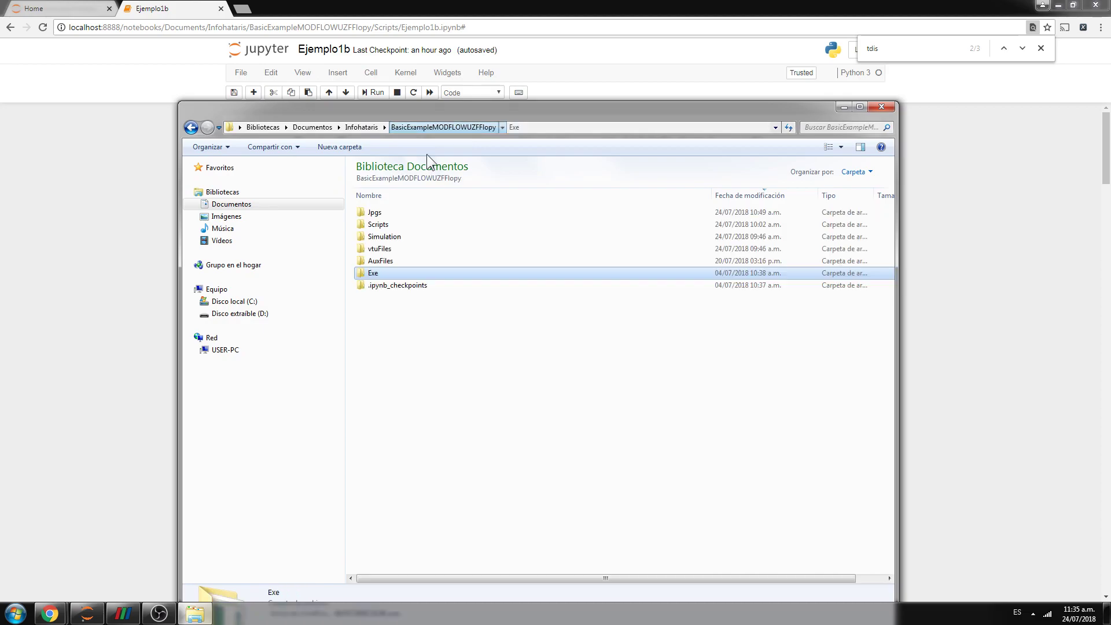
Delete all 17 previously generated model files from the Simulation folder
double_click(394, 237)
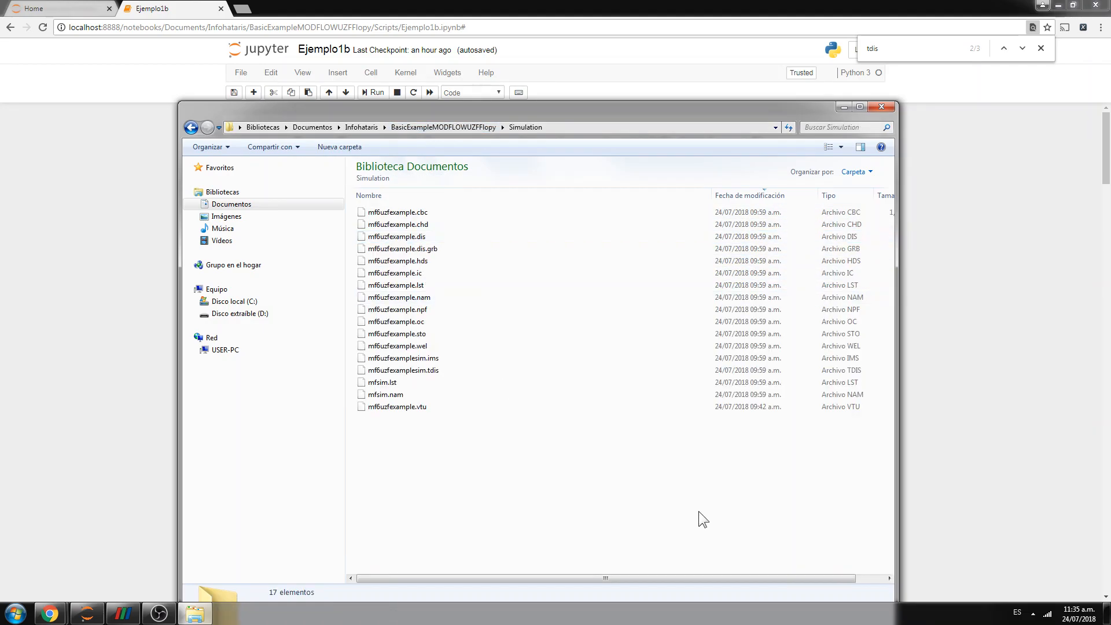
drag(702, 519, 389, 185)
key(Delete)
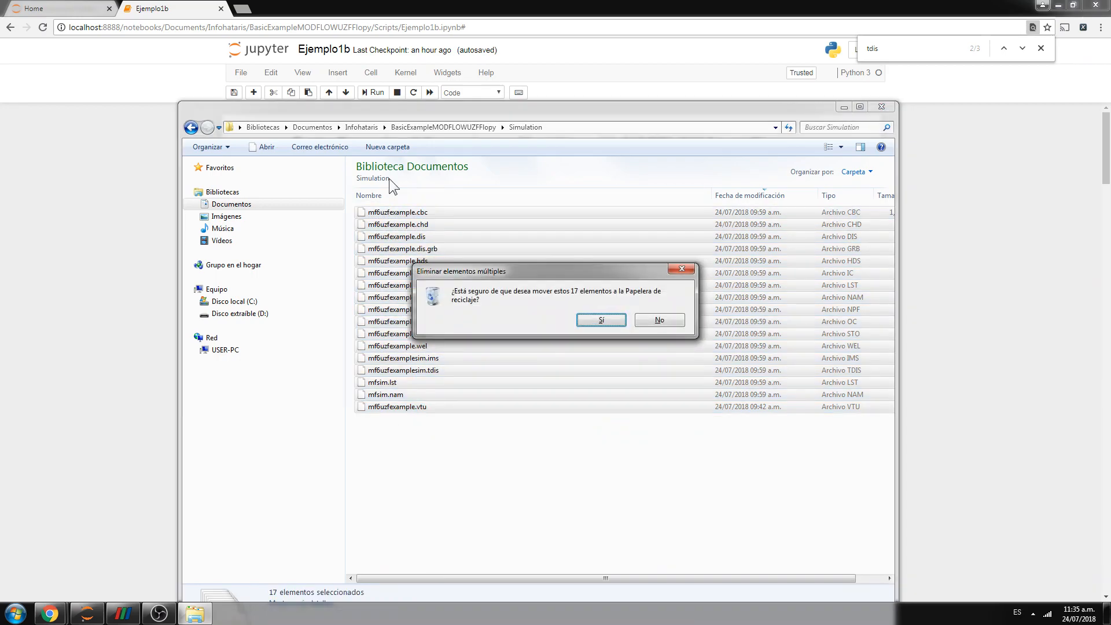
key(Return)
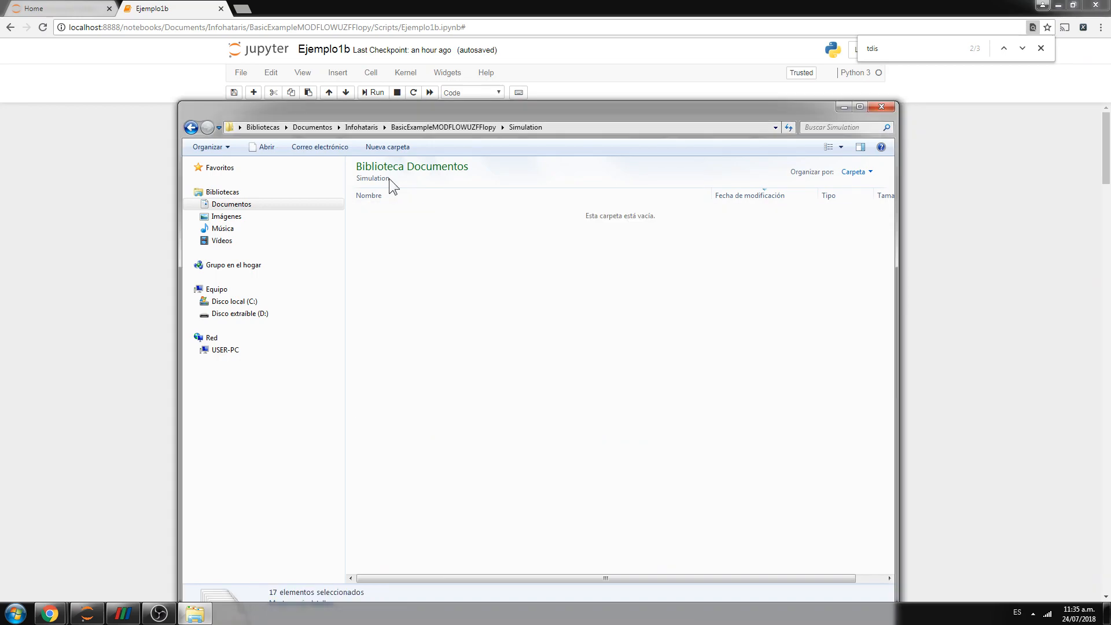
Bring the Ejemplo1b notebook back to the front
click(961, 232)
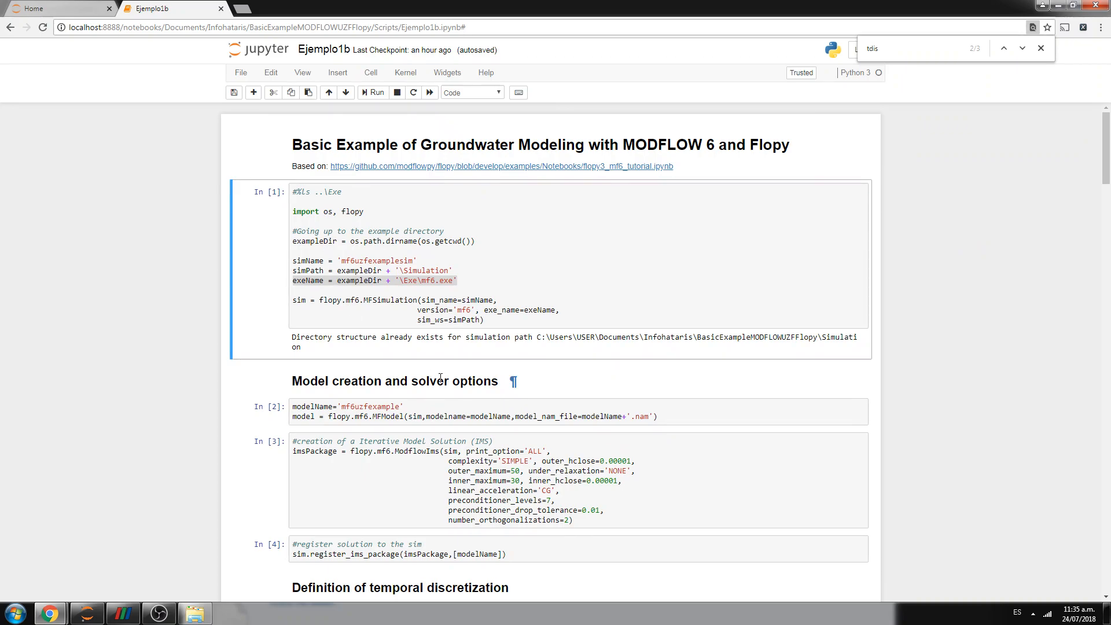
scroll(407, 365, down, 1)
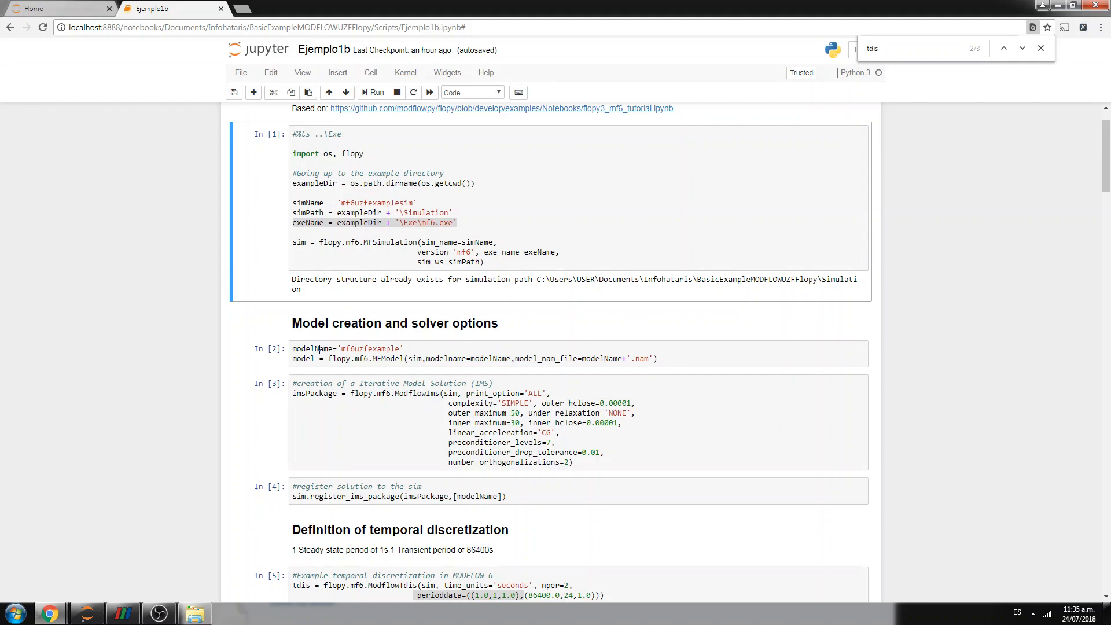
scroll(449, 374, down, 2)
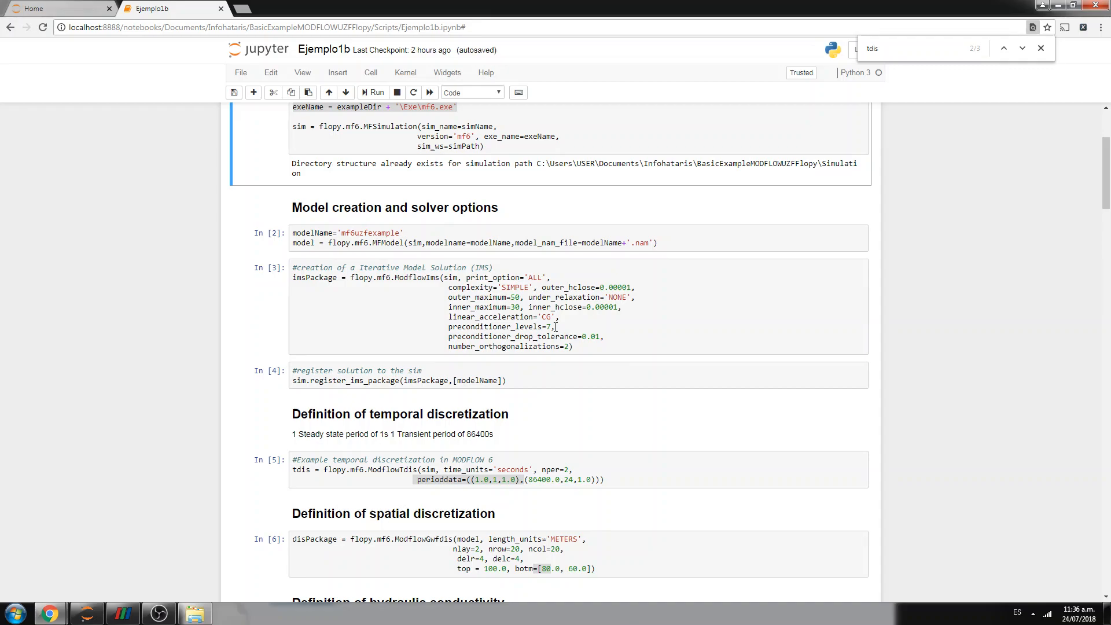
scroll(557, 326, up, 1)
scroll(556, 327, up, 1)
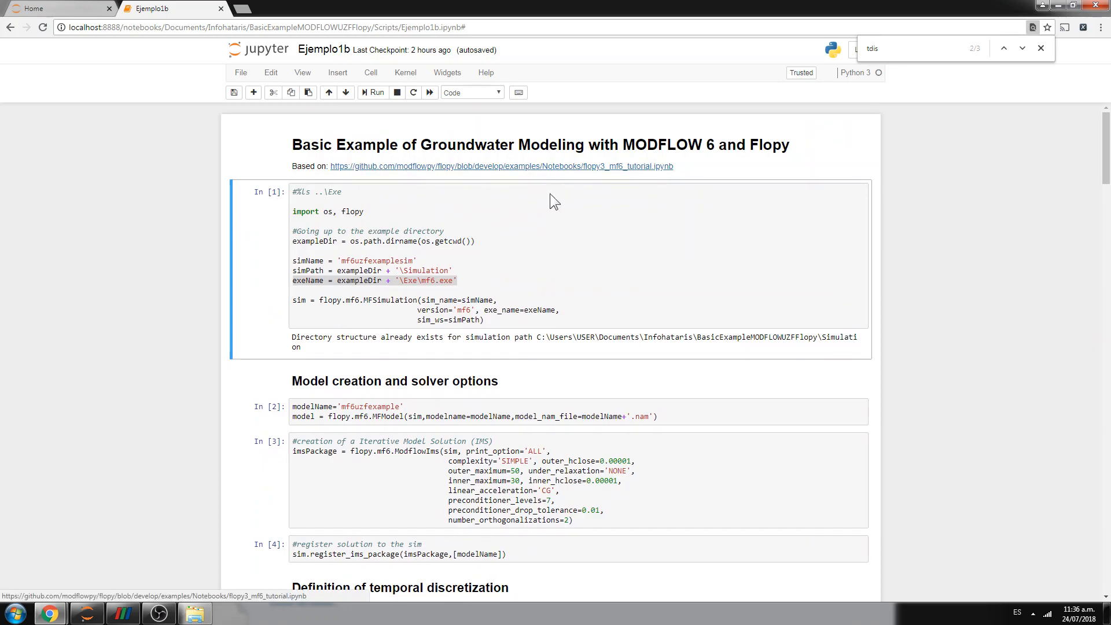
scroll(430, 257, down, 1)
scroll(430, 257, down, 2)
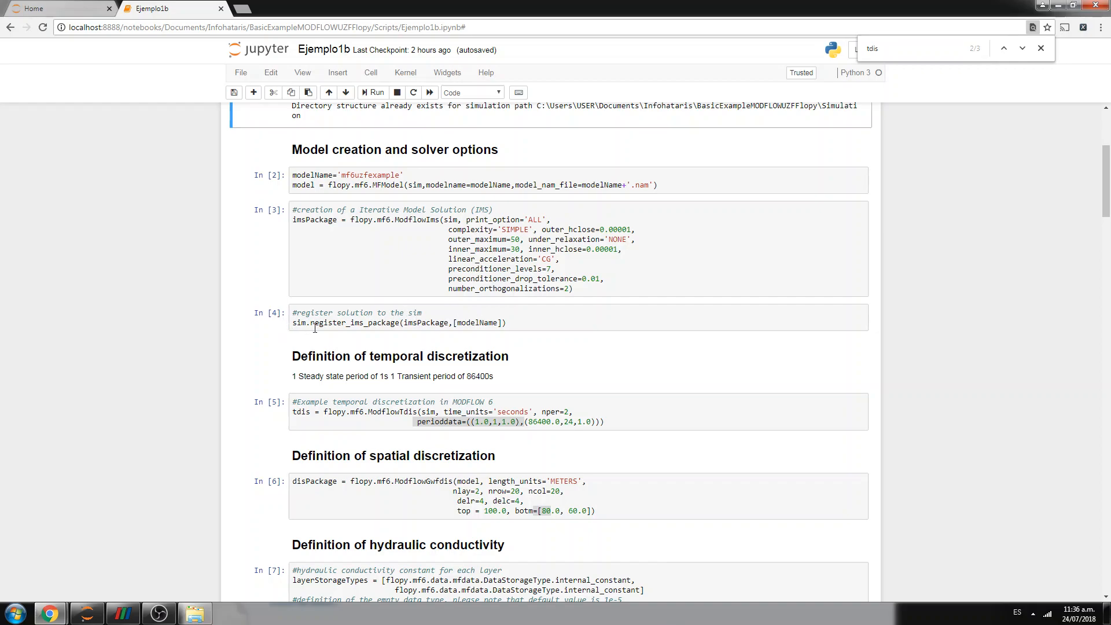
scroll(338, 329, down, 2)
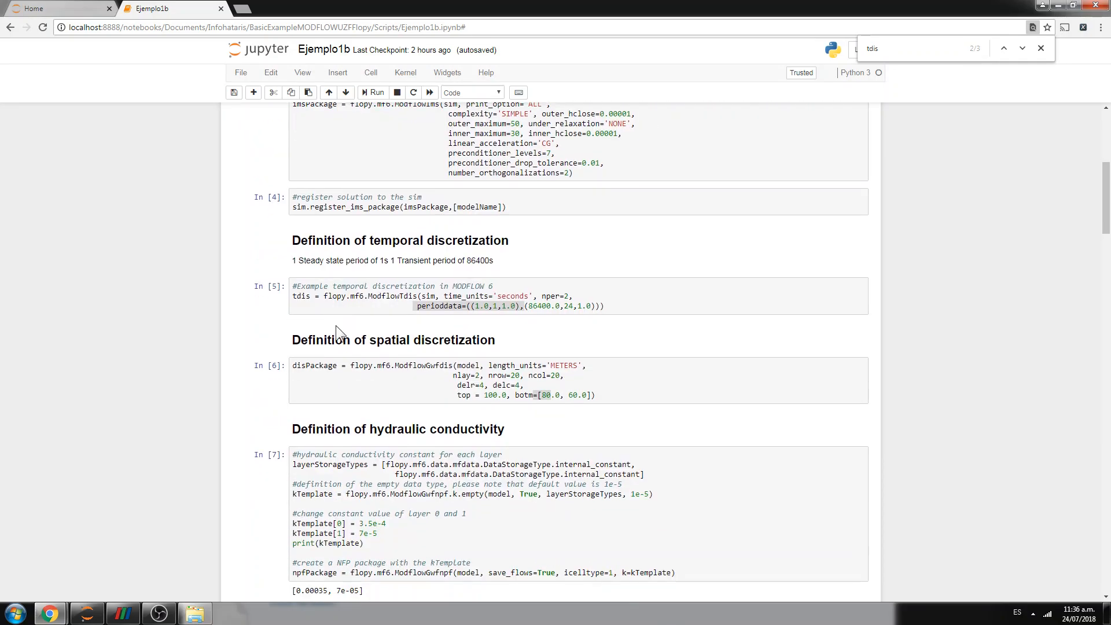
click(475, 305)
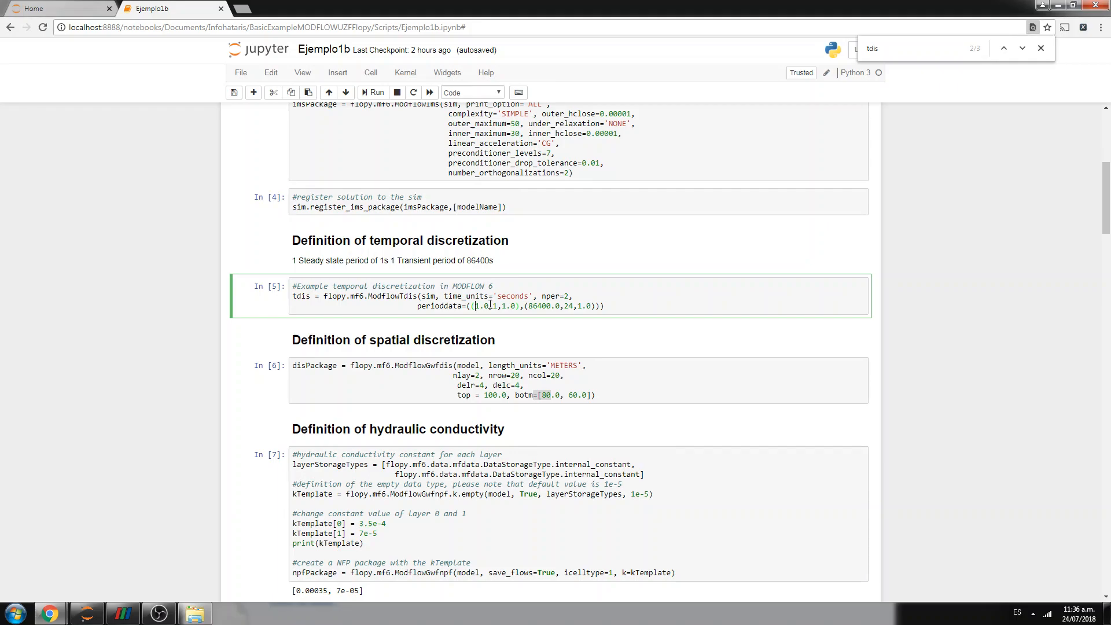
drag(524, 306, 615, 303)
click(428, 392)
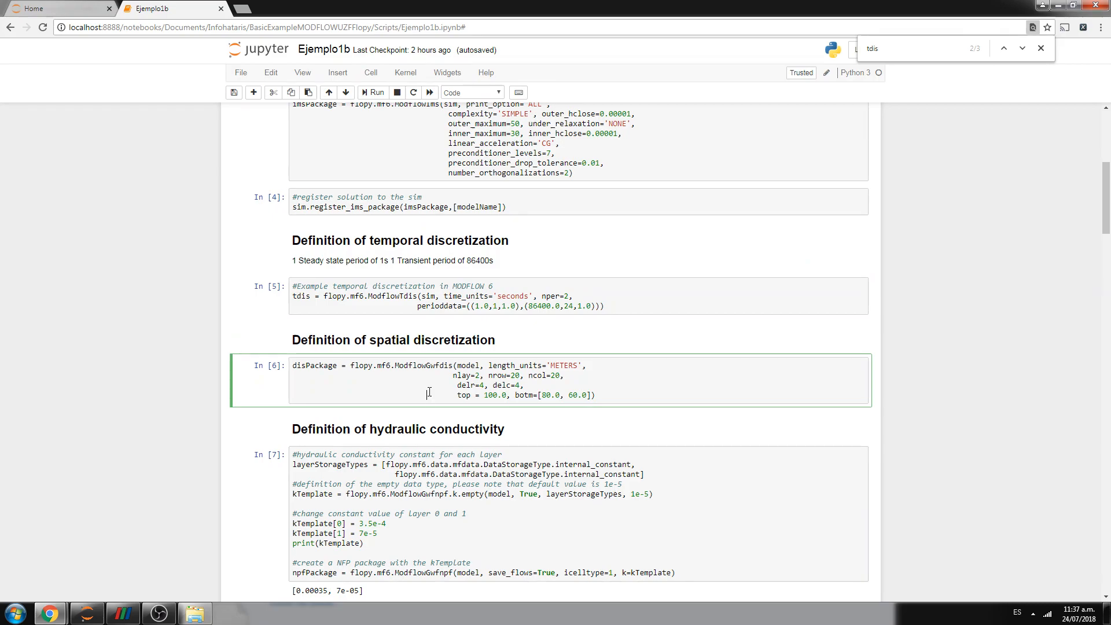
scroll(428, 392, down, 2)
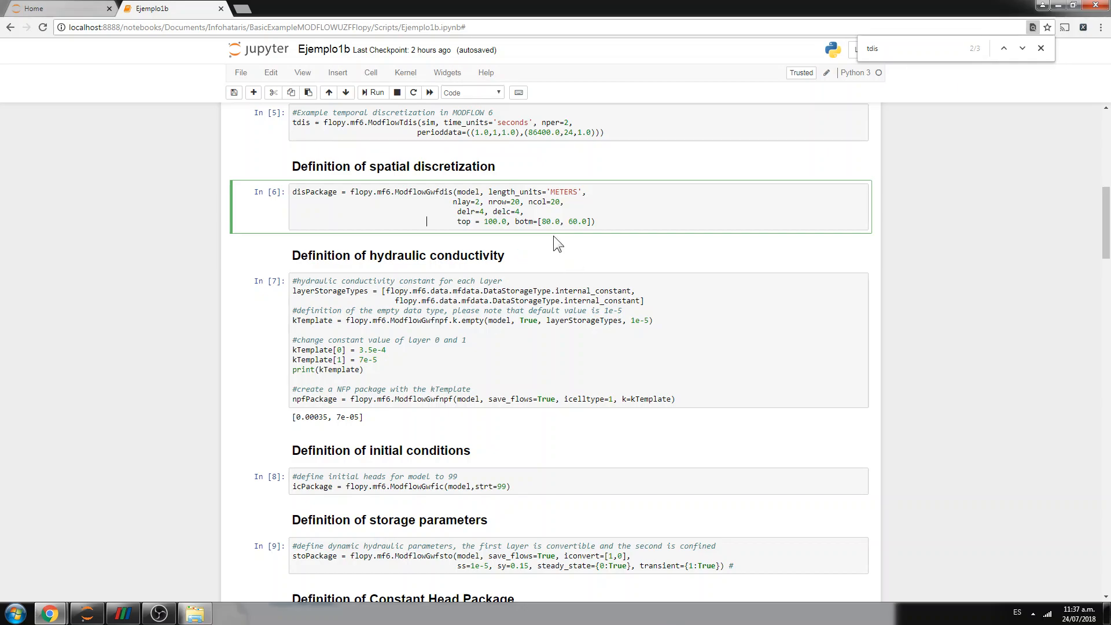
drag(498, 200, 565, 202)
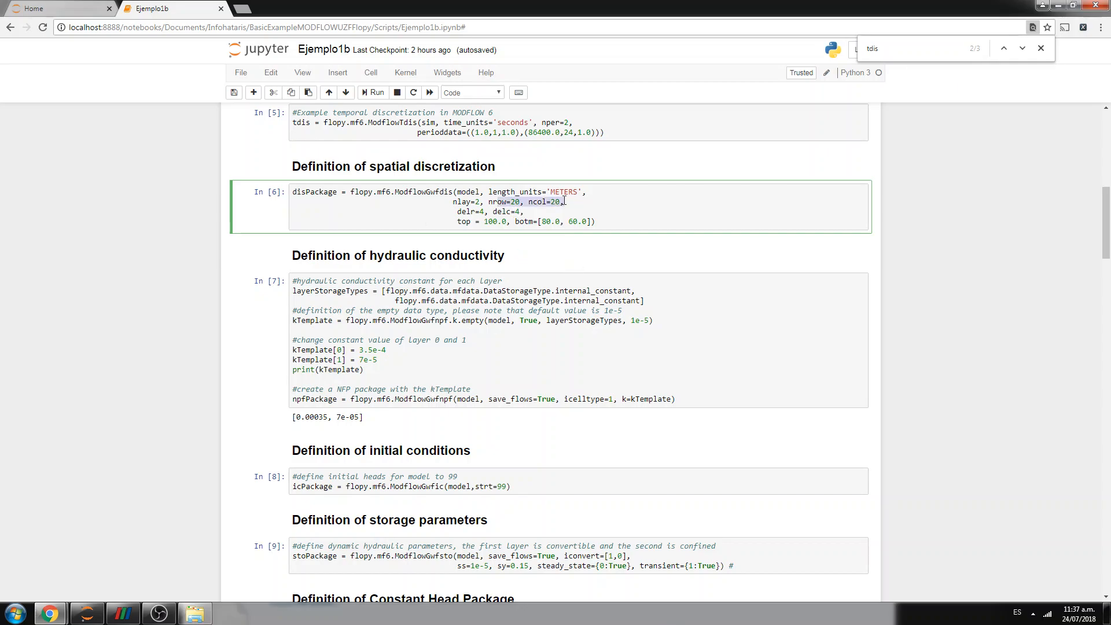
drag(458, 217, 535, 214)
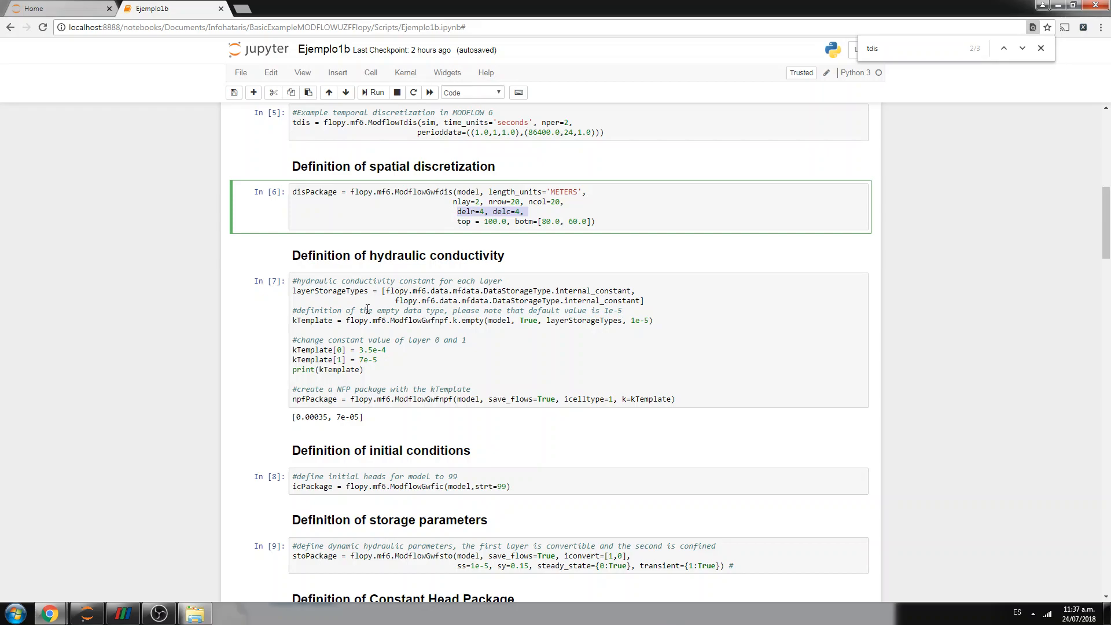
drag(644, 301, 380, 292)
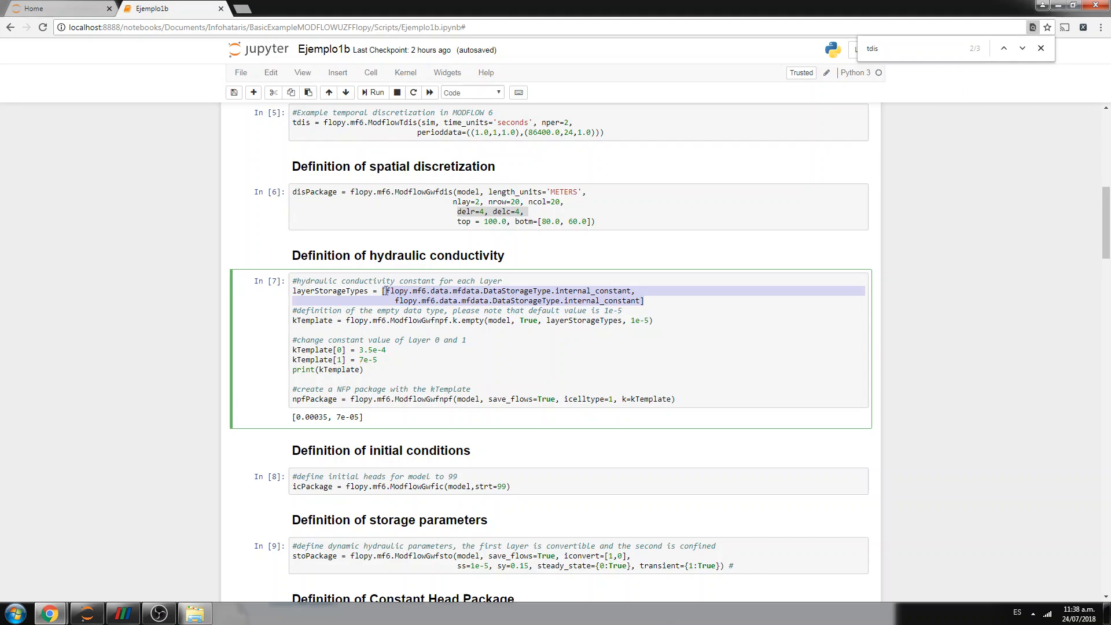
Search Google for 'github flopy mf6' in a new tab, glancing back at the notebook between results
click(240, 9)
text(gi)
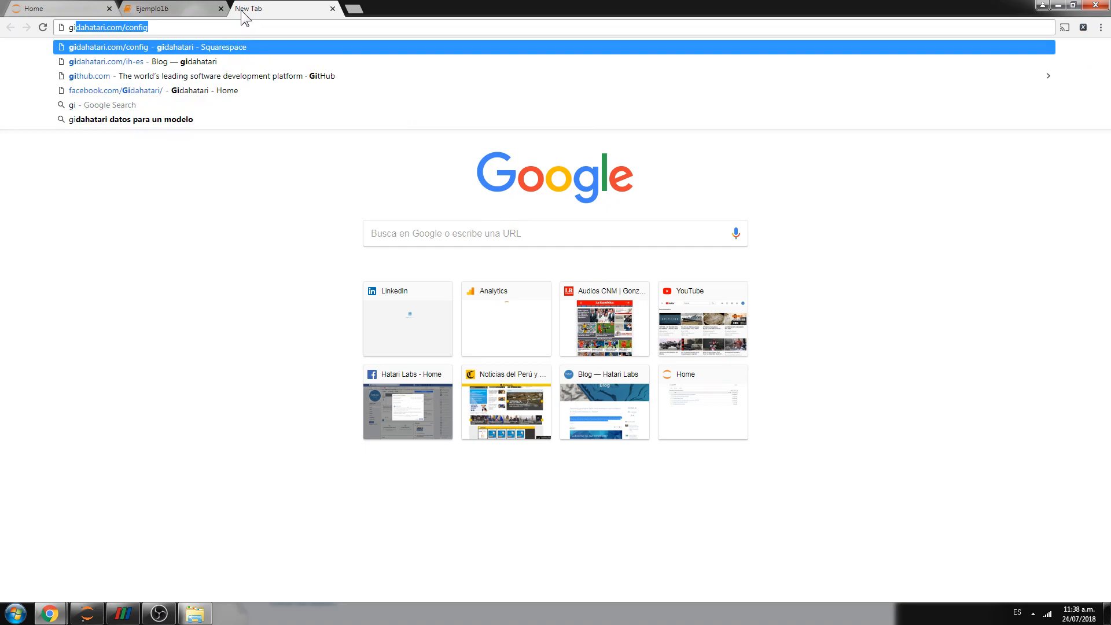
text(thu)
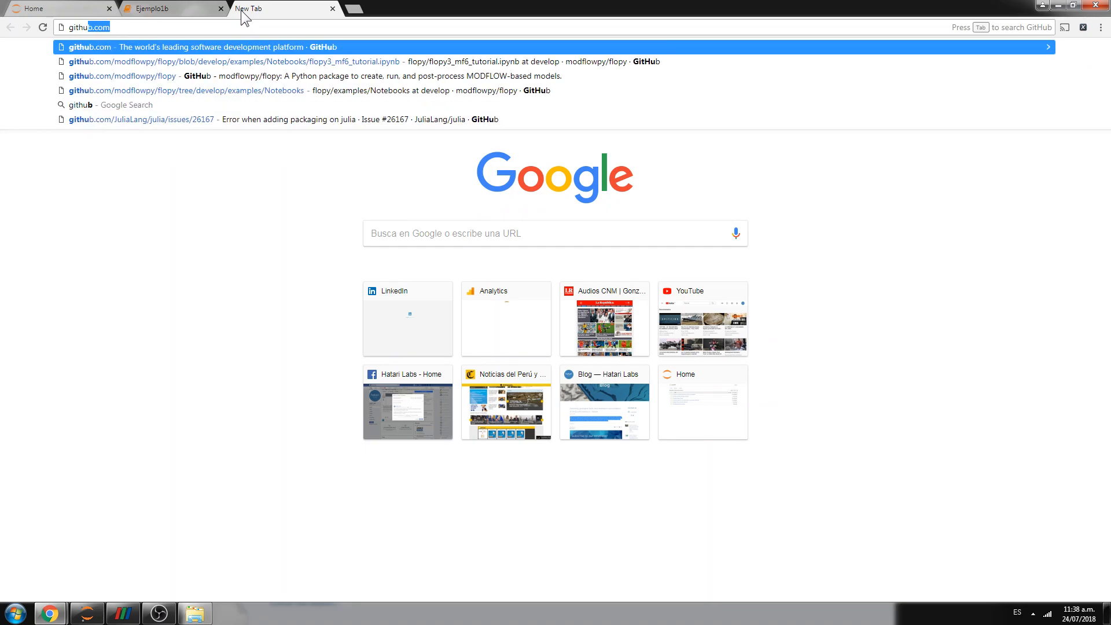
key(BackSpace)
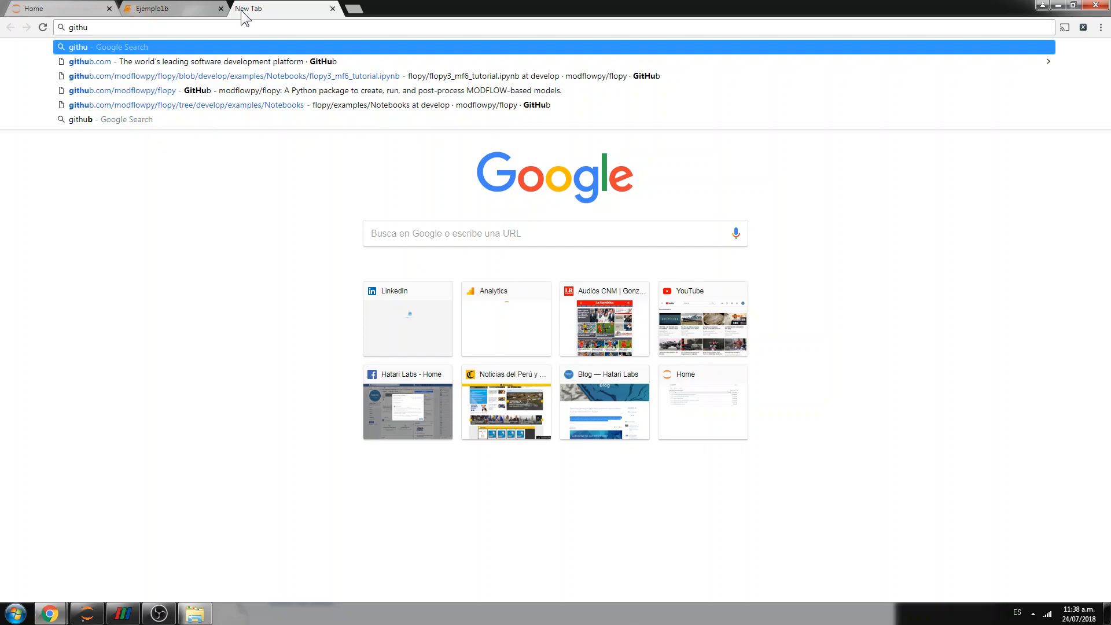
text(b )
text(flo)
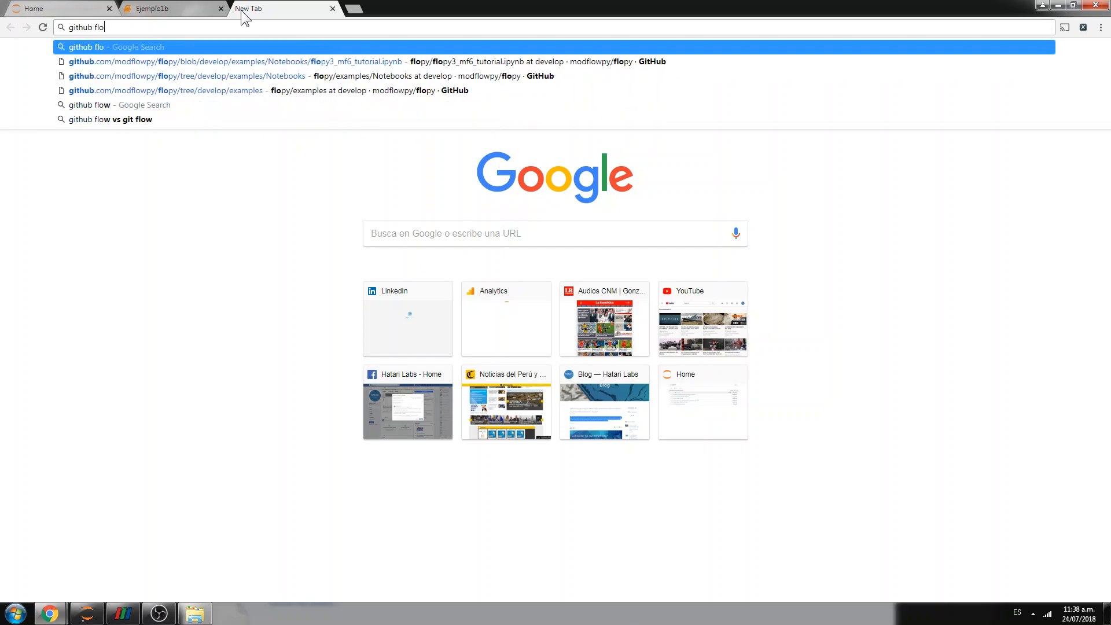
text(py)
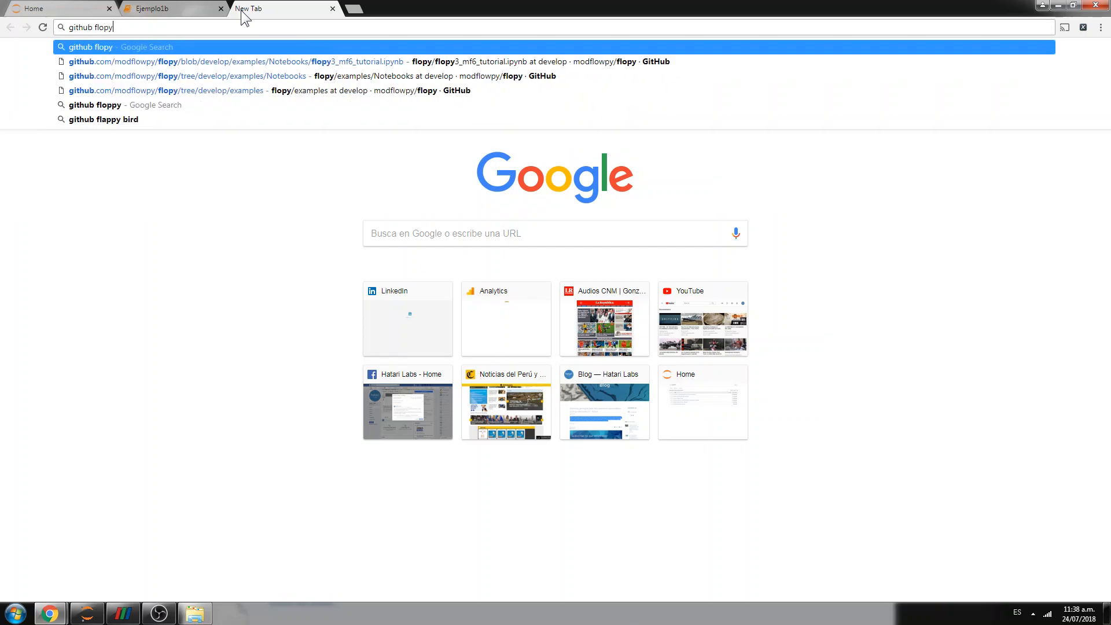
text( mf6)
key(Return)
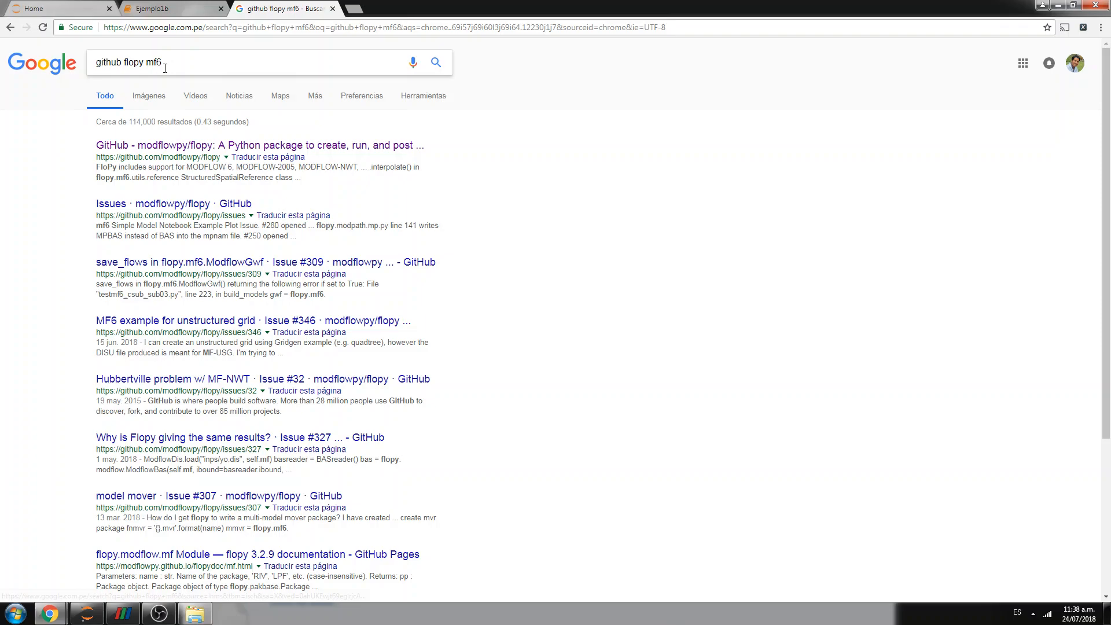
click(168, 10)
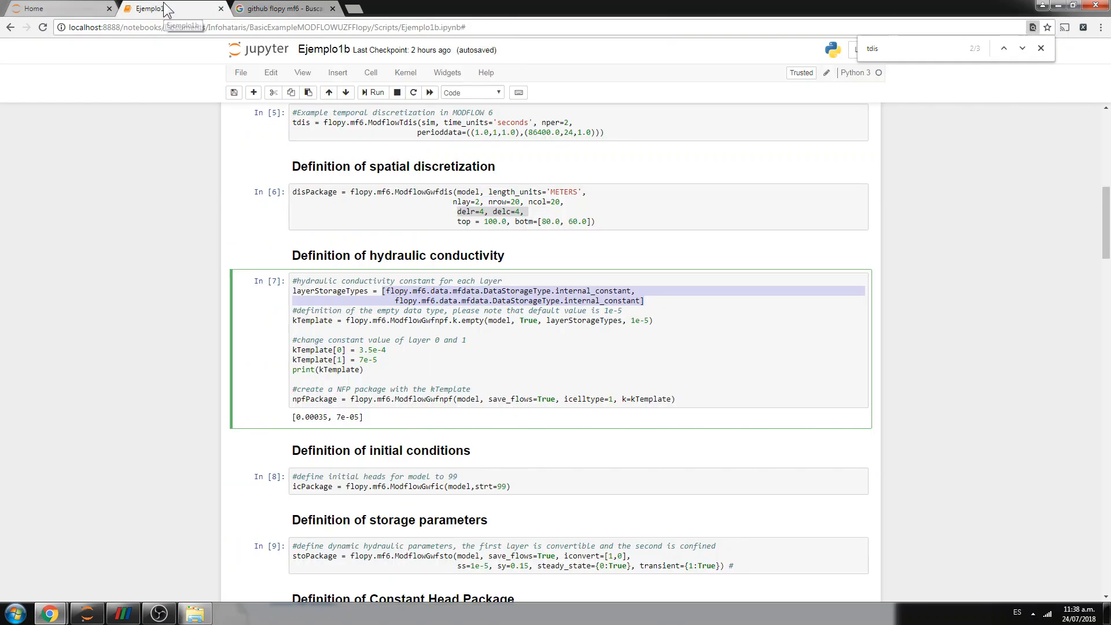
click(260, 7)
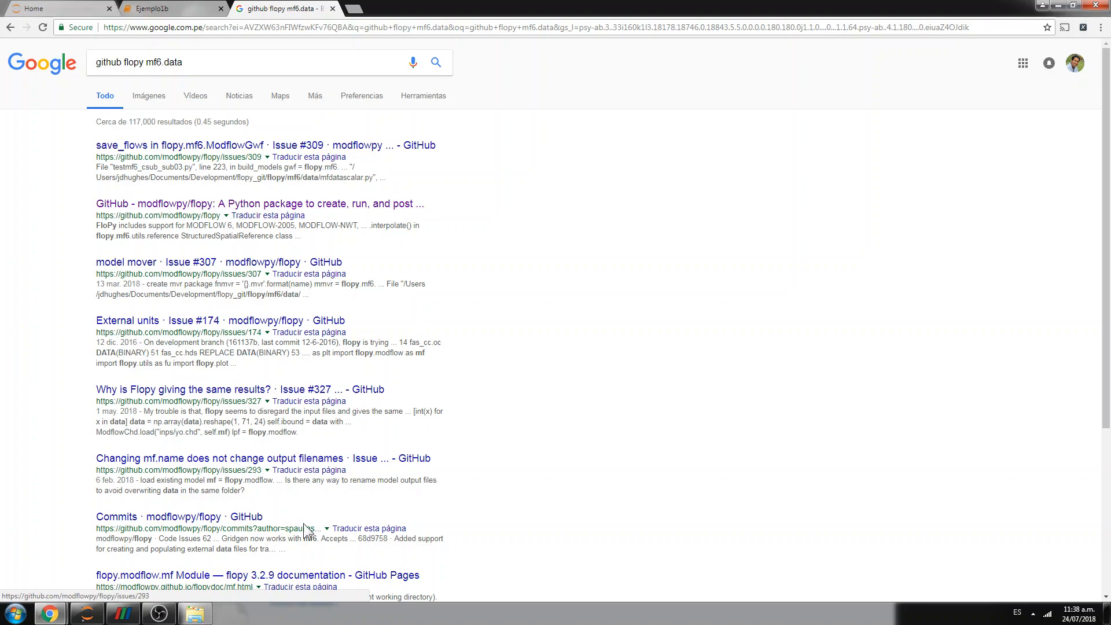
Open the flopy.modflow.mf documentation result and its MODFLOW 6 Packages module list, comparing with the notebook
click(308, 576)
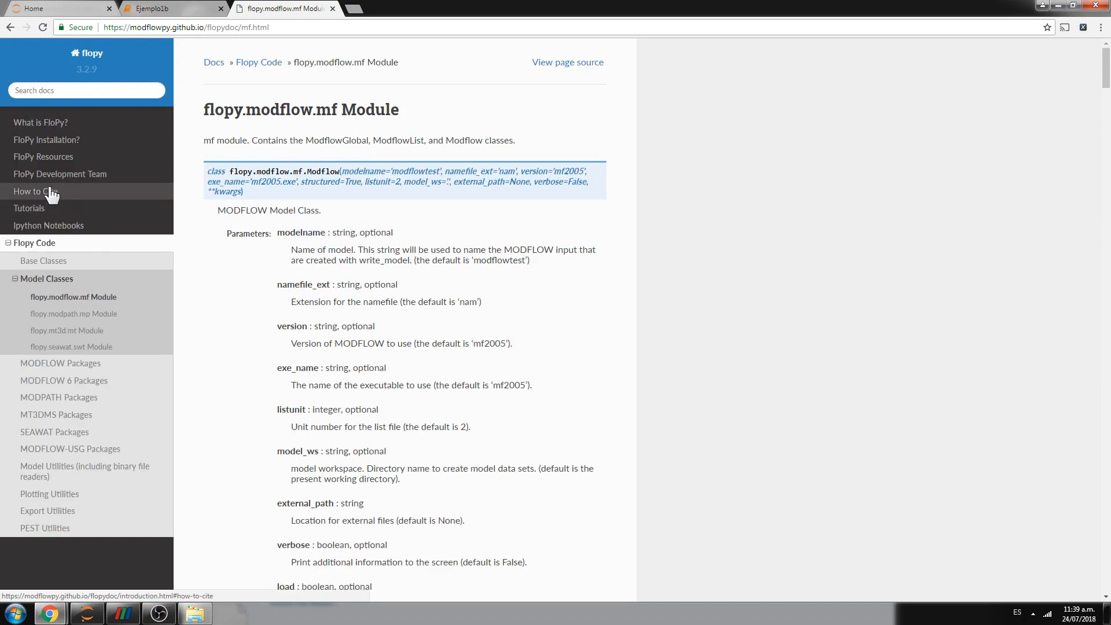
click(46, 386)
scroll(74, 352, down, 5)
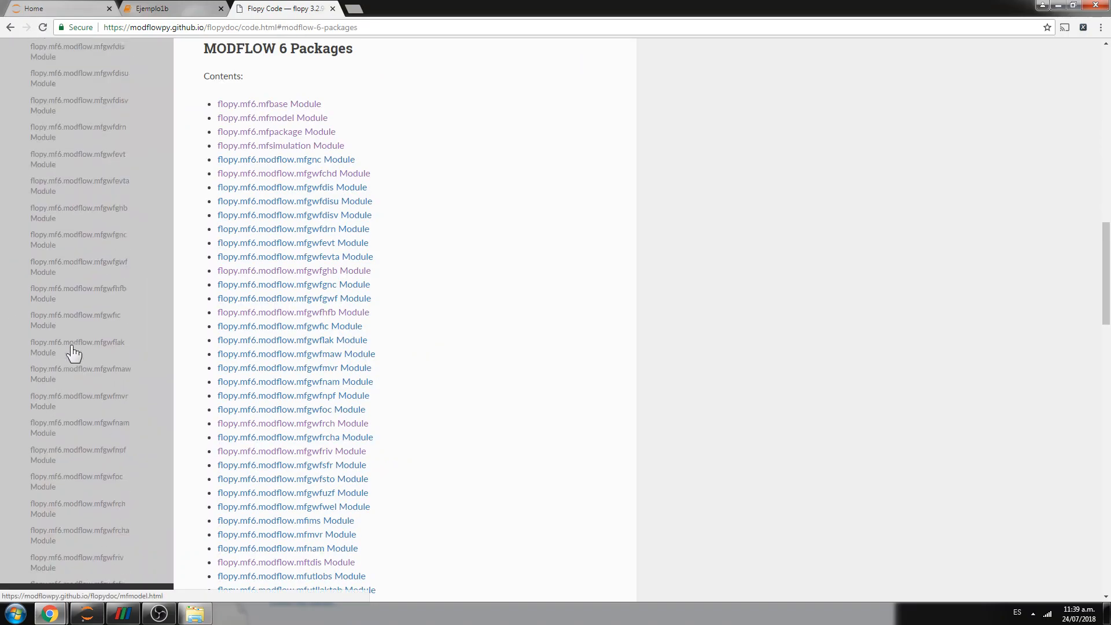
scroll(74, 351, down, 2)
scroll(74, 352, down, 1)
scroll(75, 352, down, 1)
scroll(74, 351, down, 1)
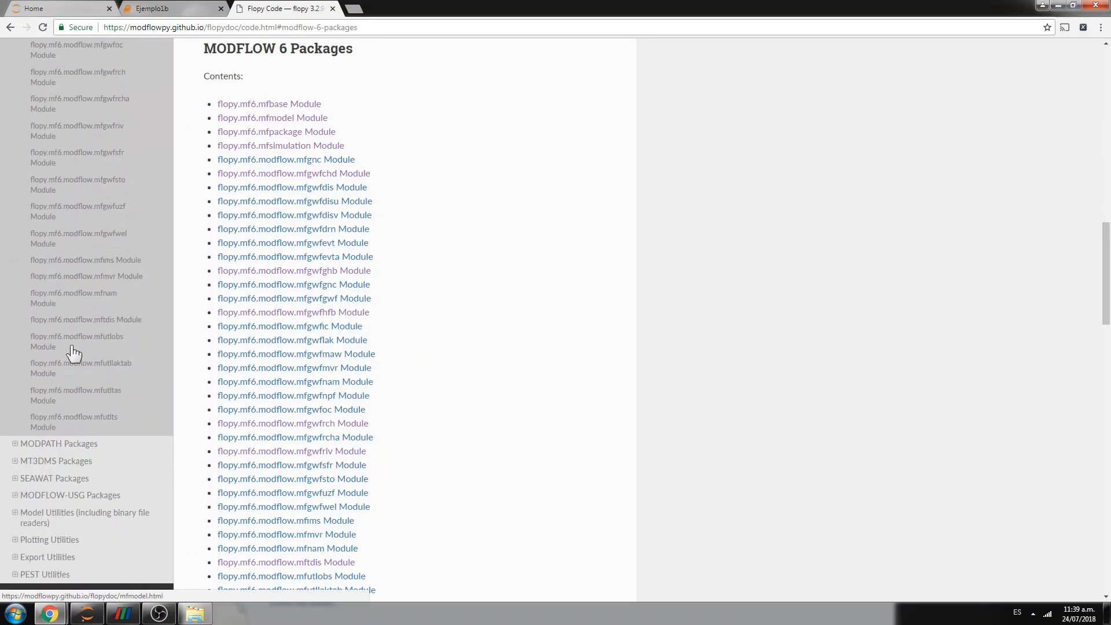
scroll(132, 410, up, 2)
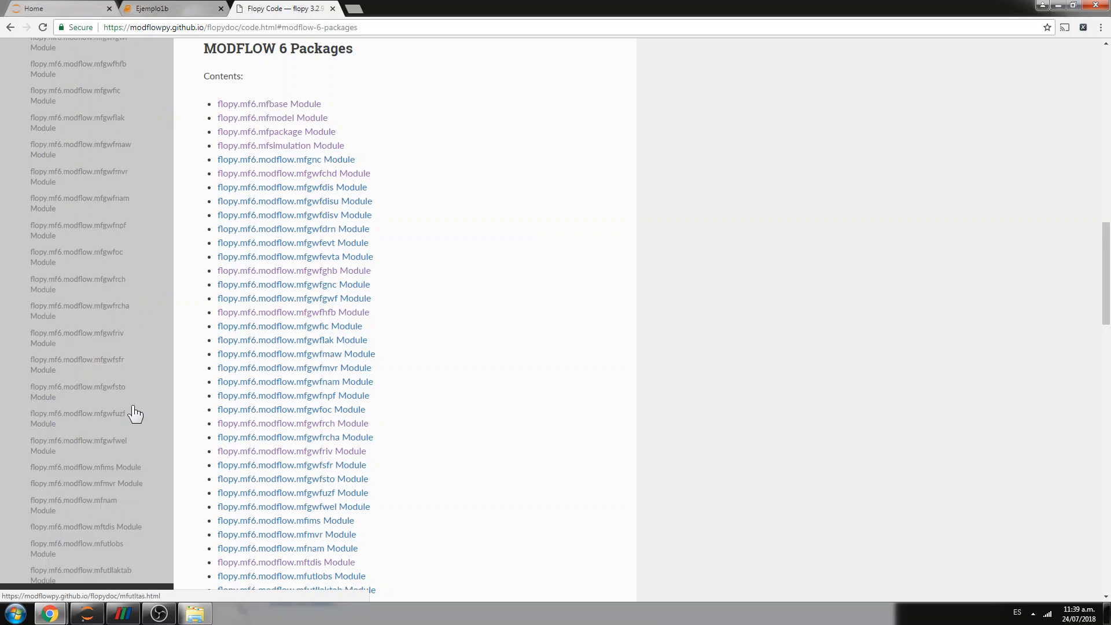
scroll(132, 411, up, 2)
scroll(135, 413, up, 3)
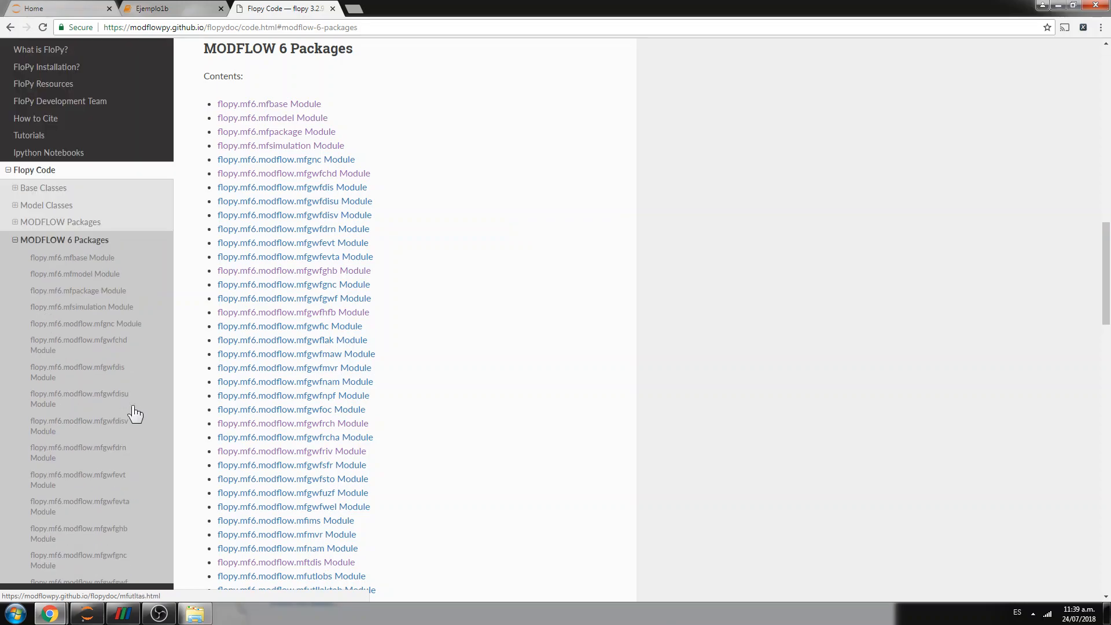
click(136, 8)
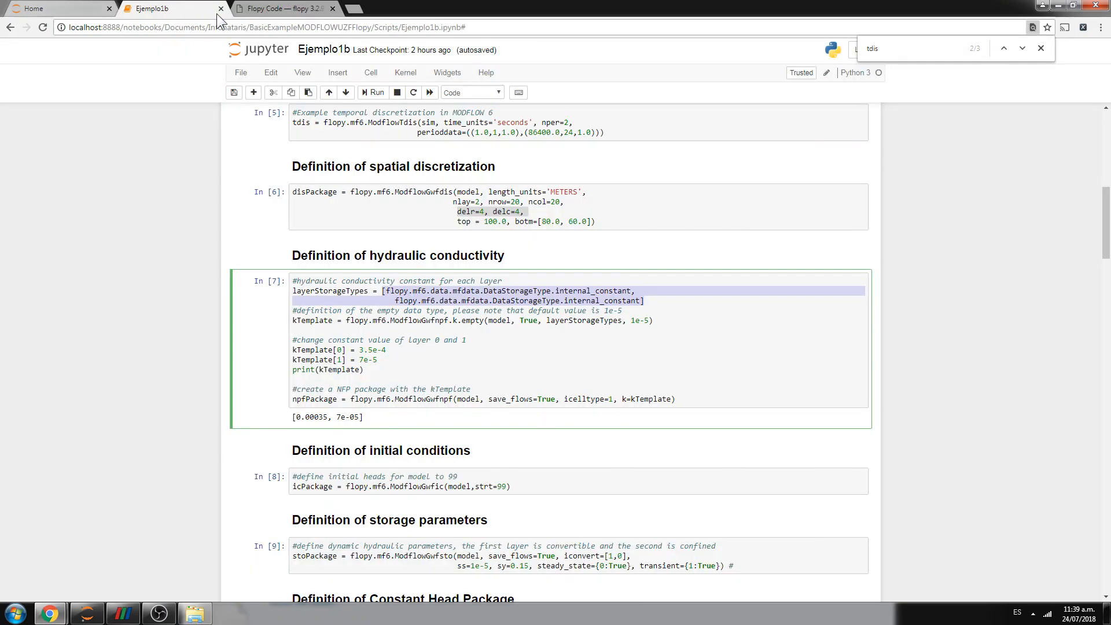
click(249, 13)
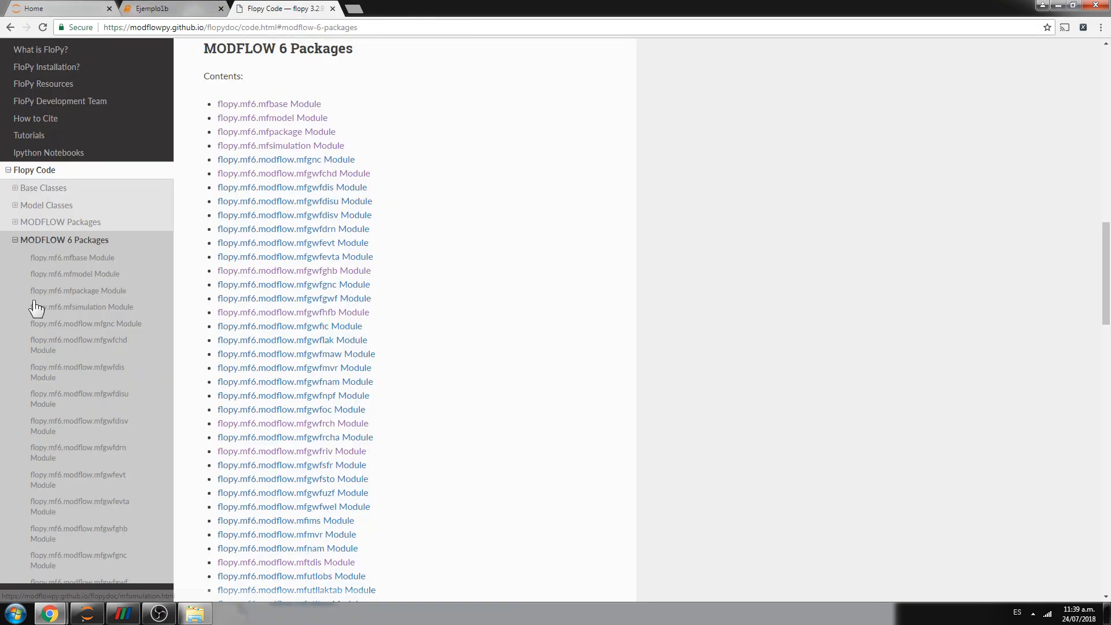
scroll(109, 313, down, 2)
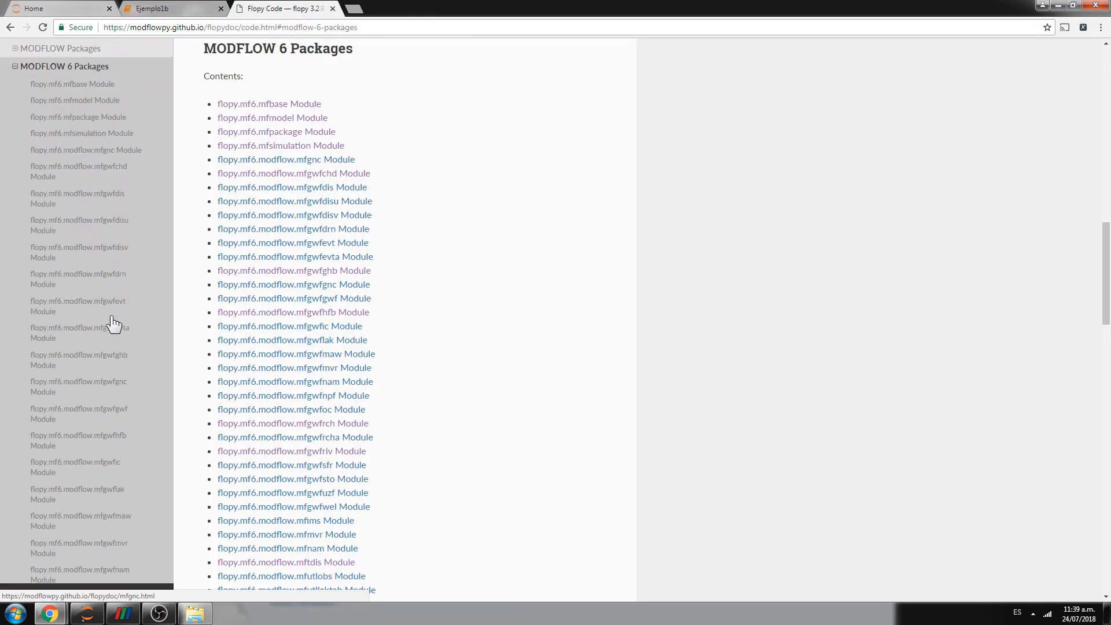
click(150, 11)
click(247, 11)
scroll(122, 201, down, 2)
scroll(122, 201, down, 1)
scroll(122, 201, down, 1)
scroll(122, 201, down, 1)
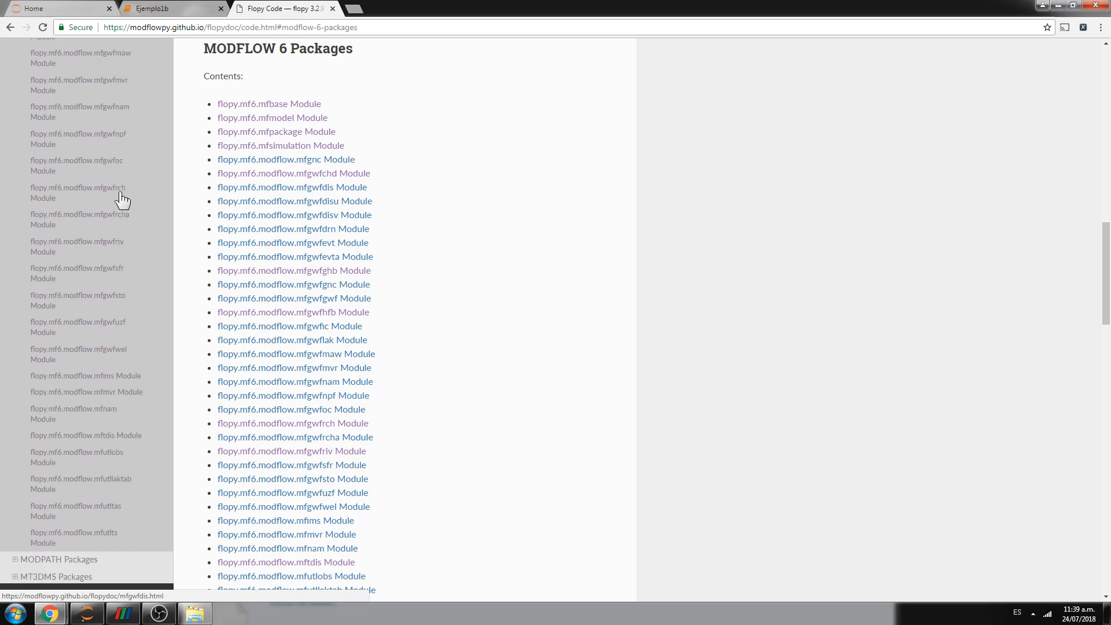
Look at the mfutlts module and Model Classes docs, then return to the Ejemplo1b notebook
click(86, 534)
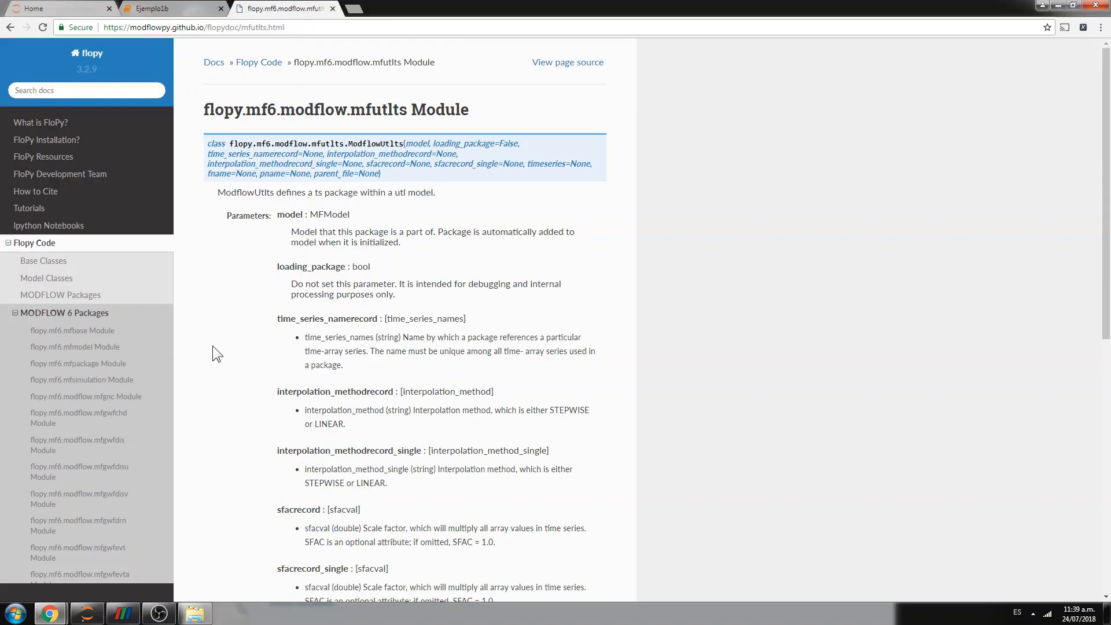
scroll(106, 409, down, 1)
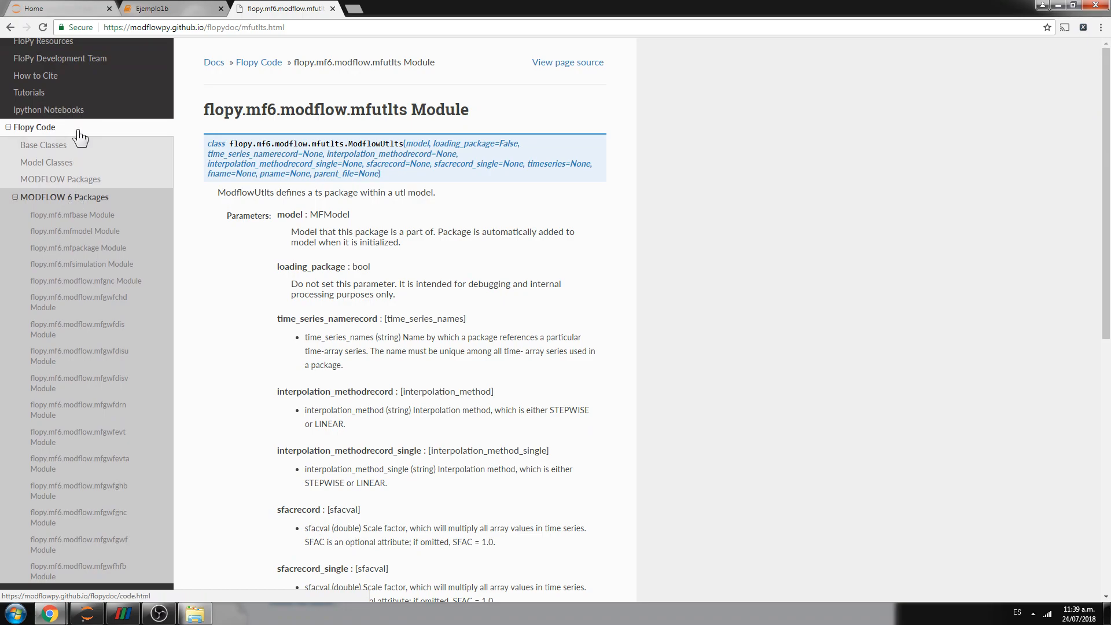
click(52, 162)
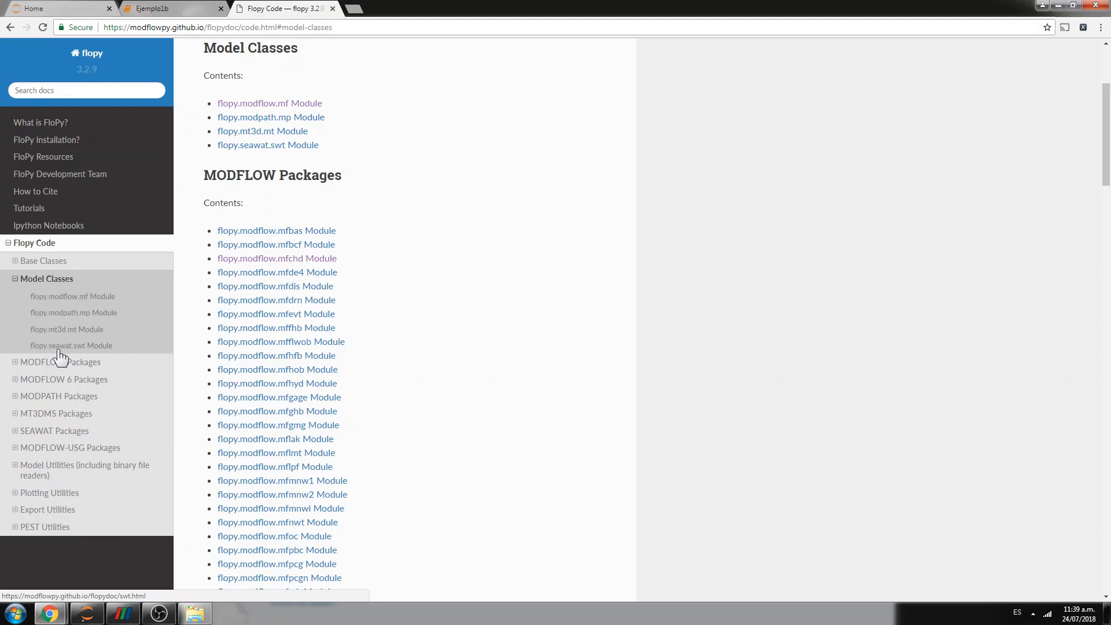
click(155, 10)
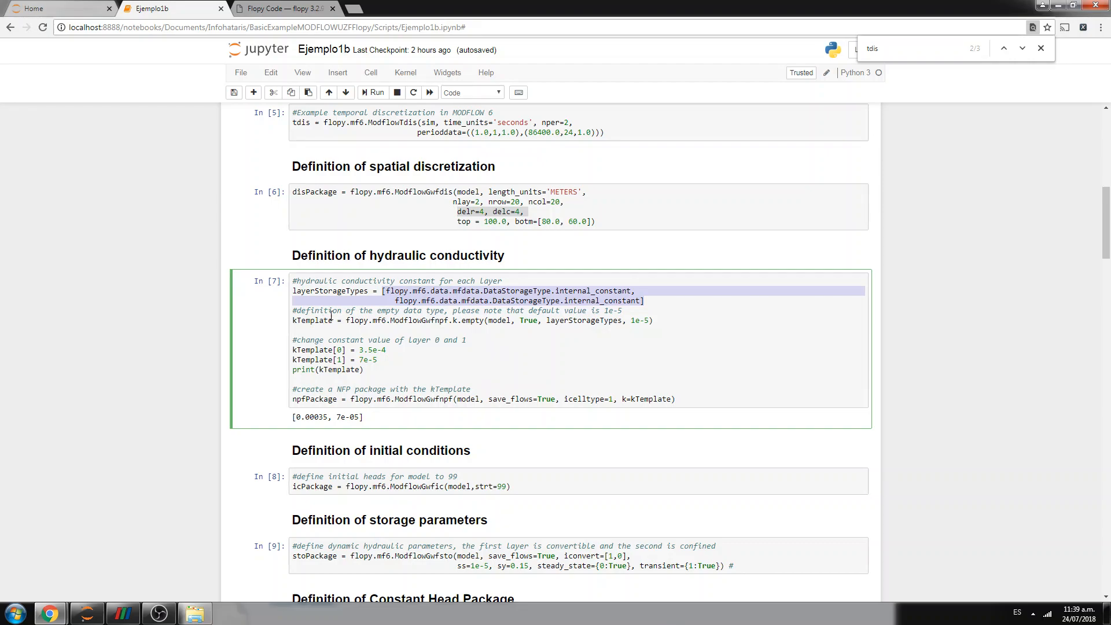
click(575, 289)
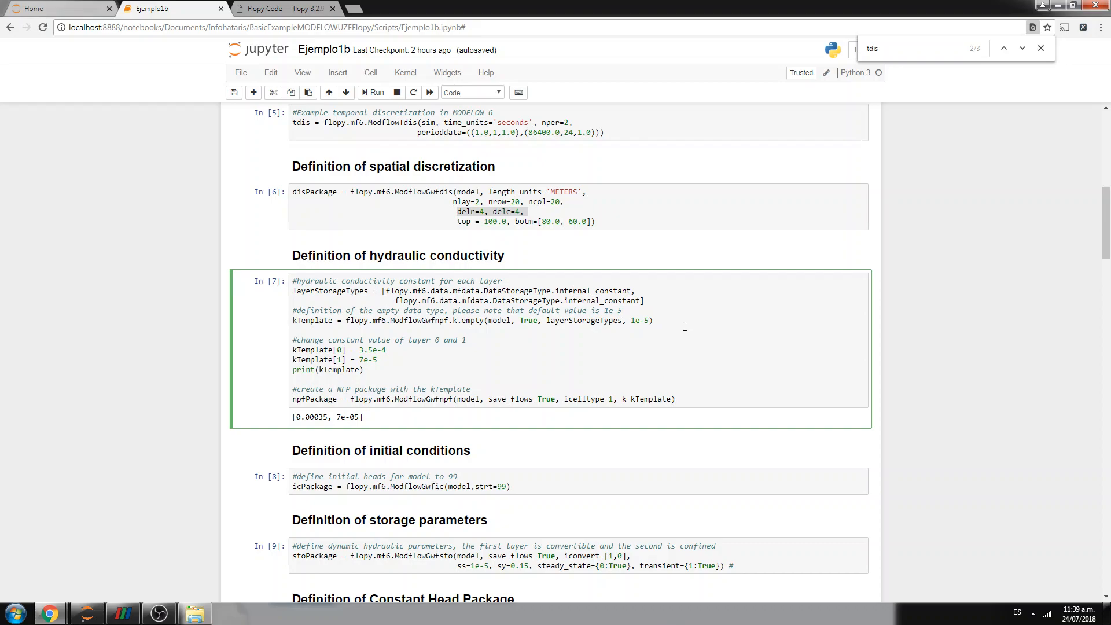
drag(596, 320, 283, 318)
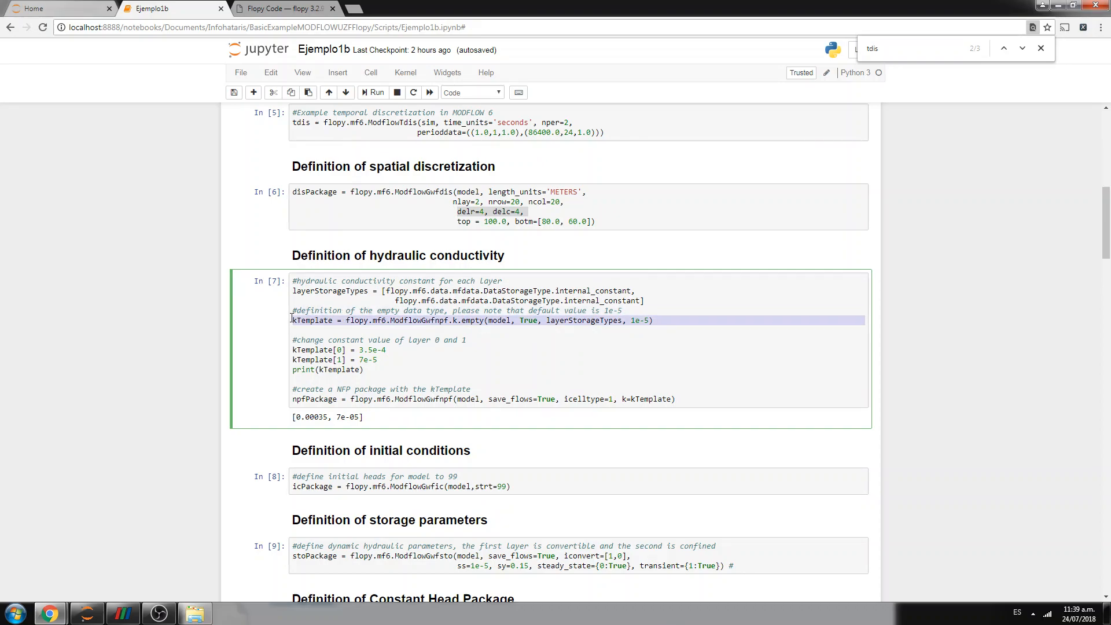
mouse_move(647, 301)
mouse_down()
mouse_move(207, 303)
mouse_move(194, 291)
mouse_up()
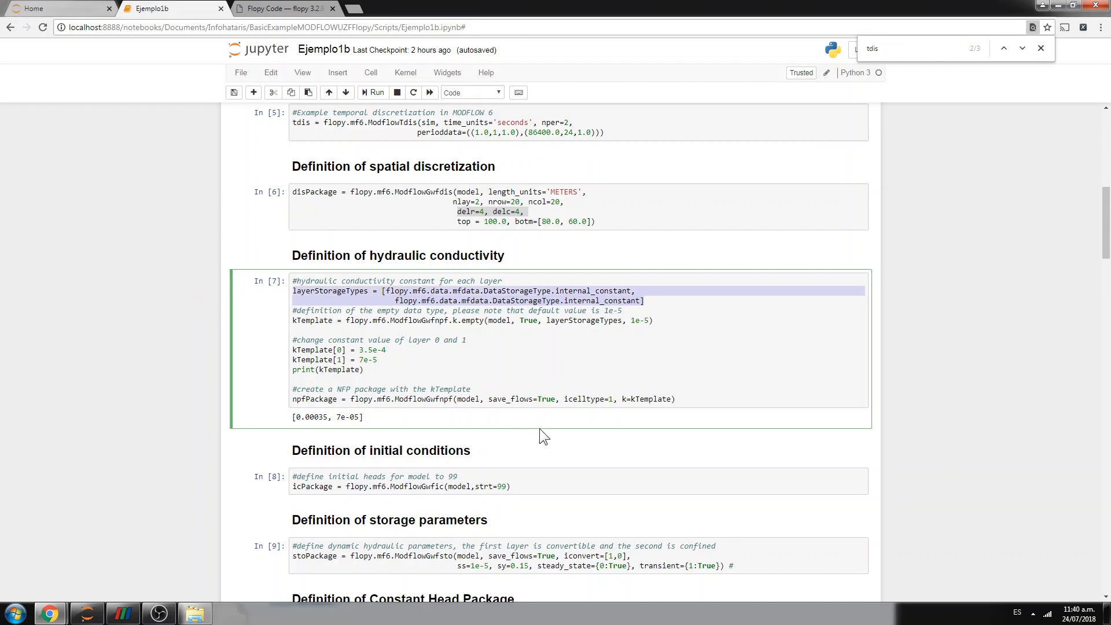
scroll(539, 428, down, 2)
drag(549, 372, 255, 348)
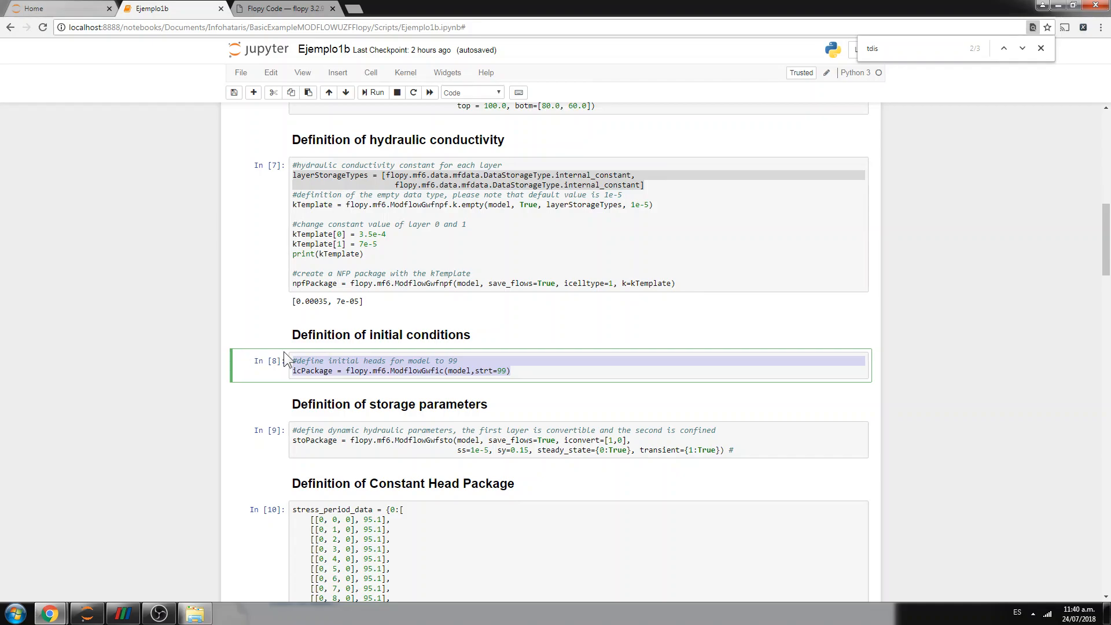
scroll(571, 373, down, 2)
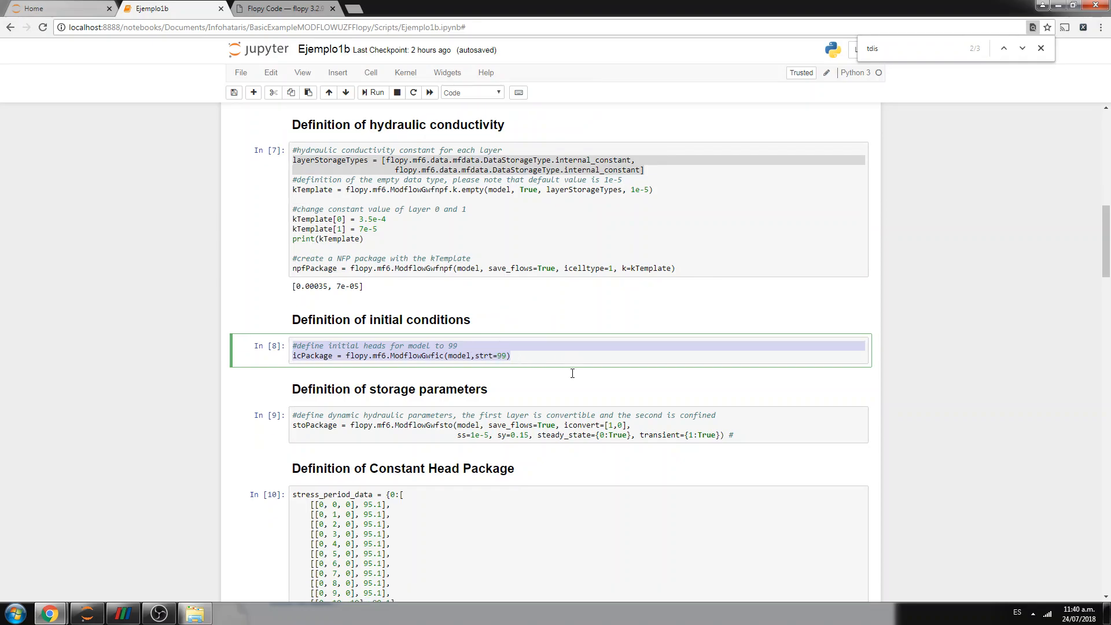
scroll(611, 305, up, 1)
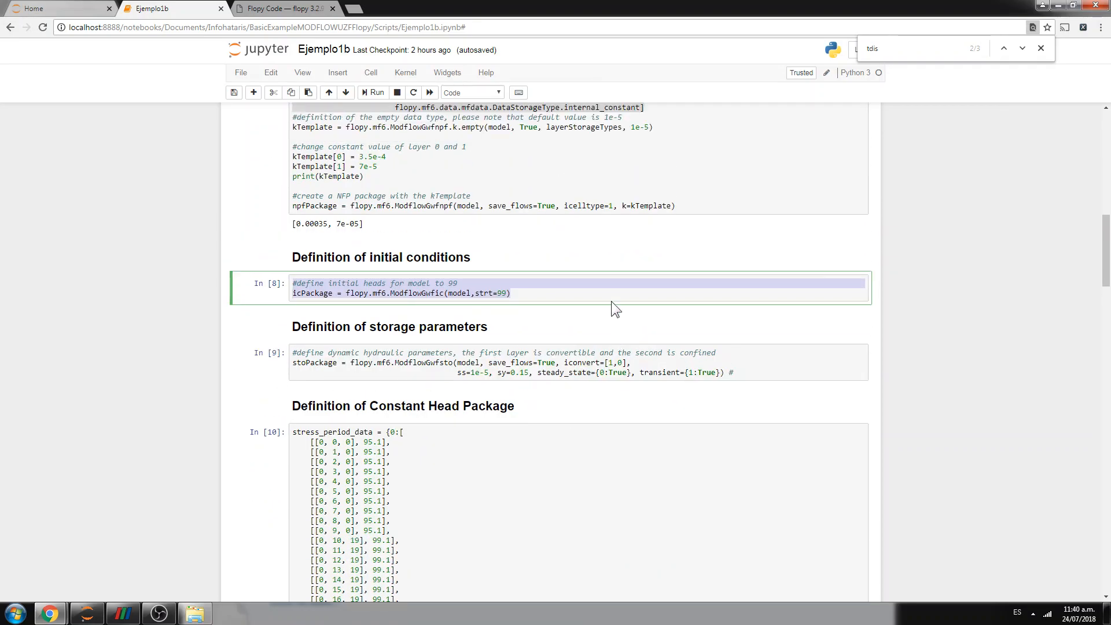
scroll(612, 306, up, 1)
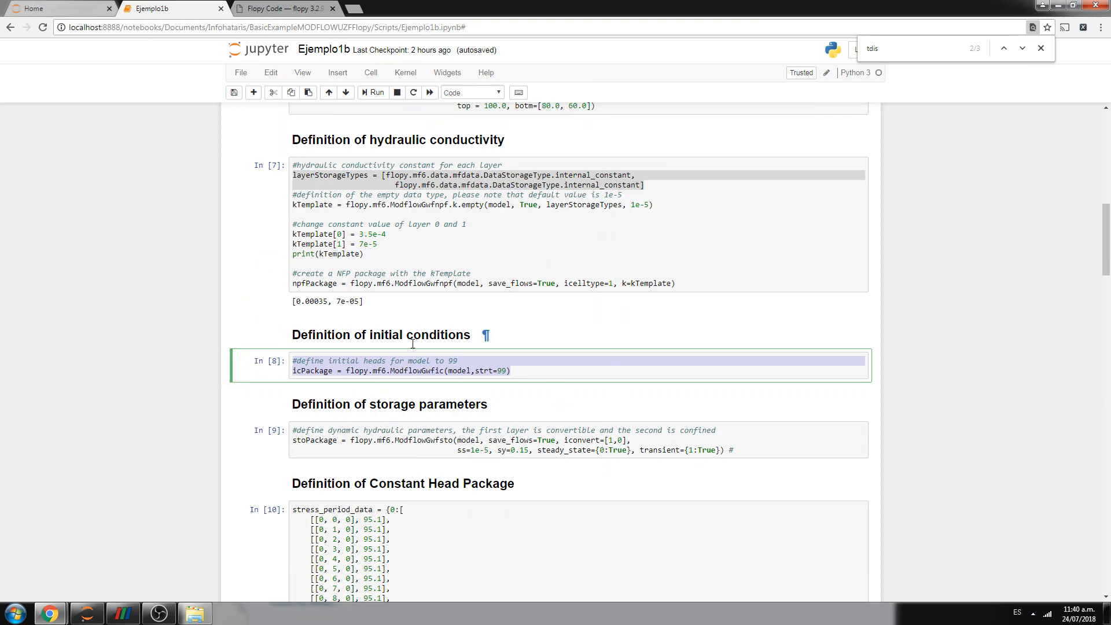
scroll(504, 396, down, 3)
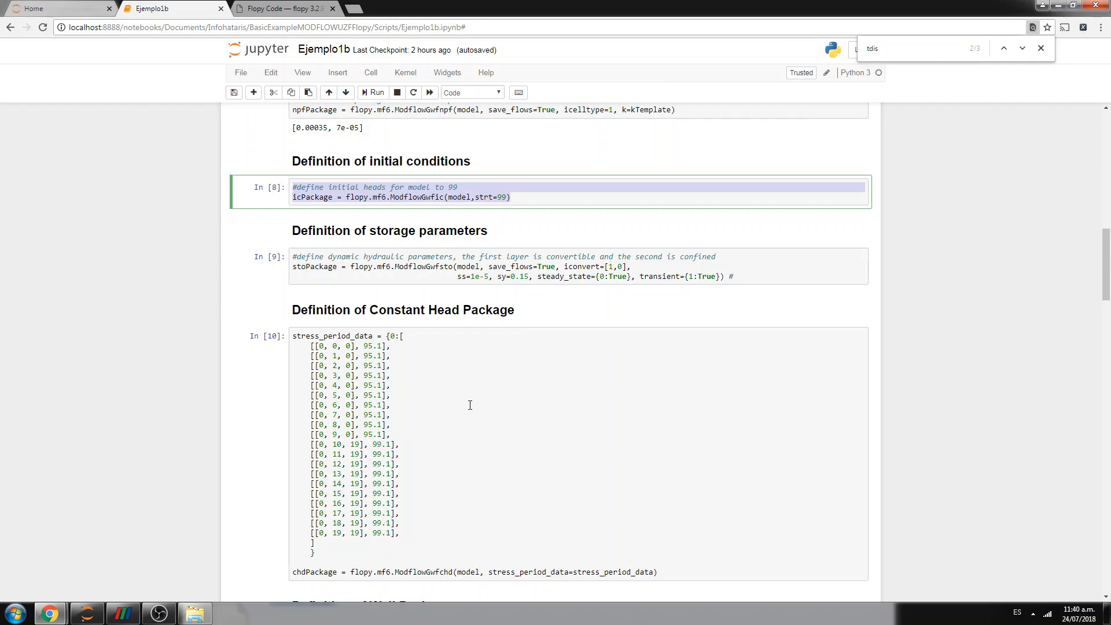
click(400, 337)
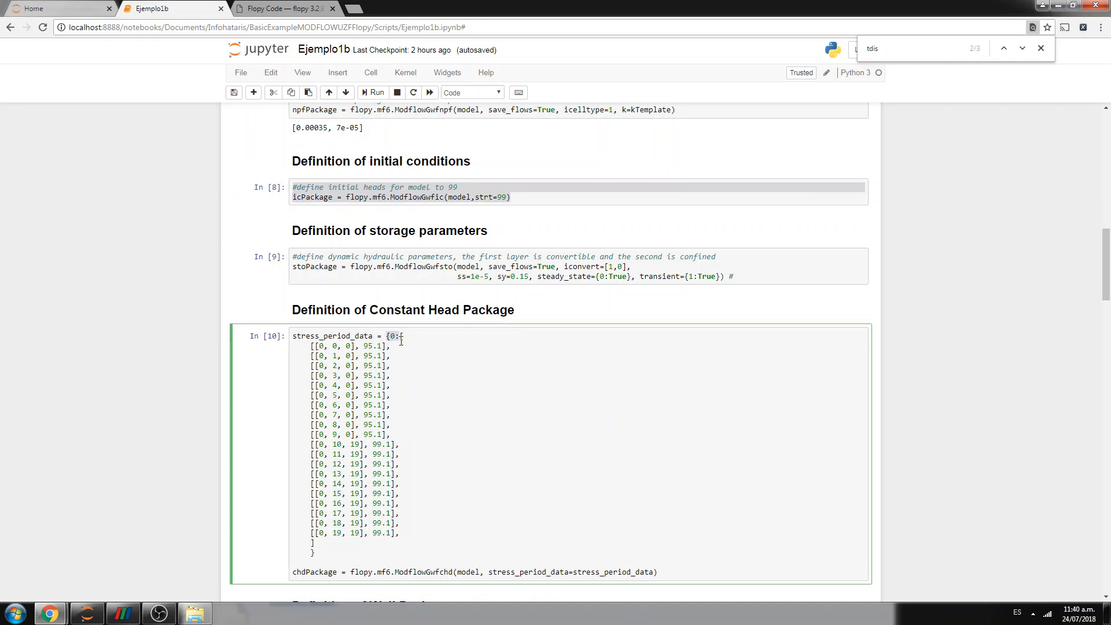
click(325, 545)
scroll(454, 424, down, 3)
scroll(447, 346, down, 1)
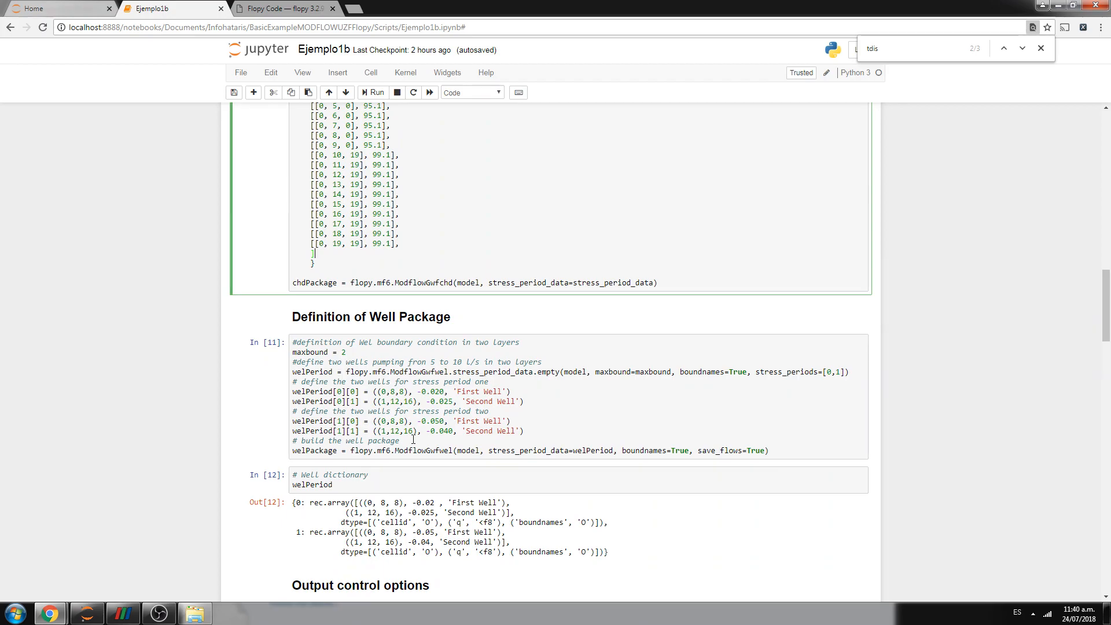
scroll(413, 441, down, 1)
scroll(391, 399, down, 1)
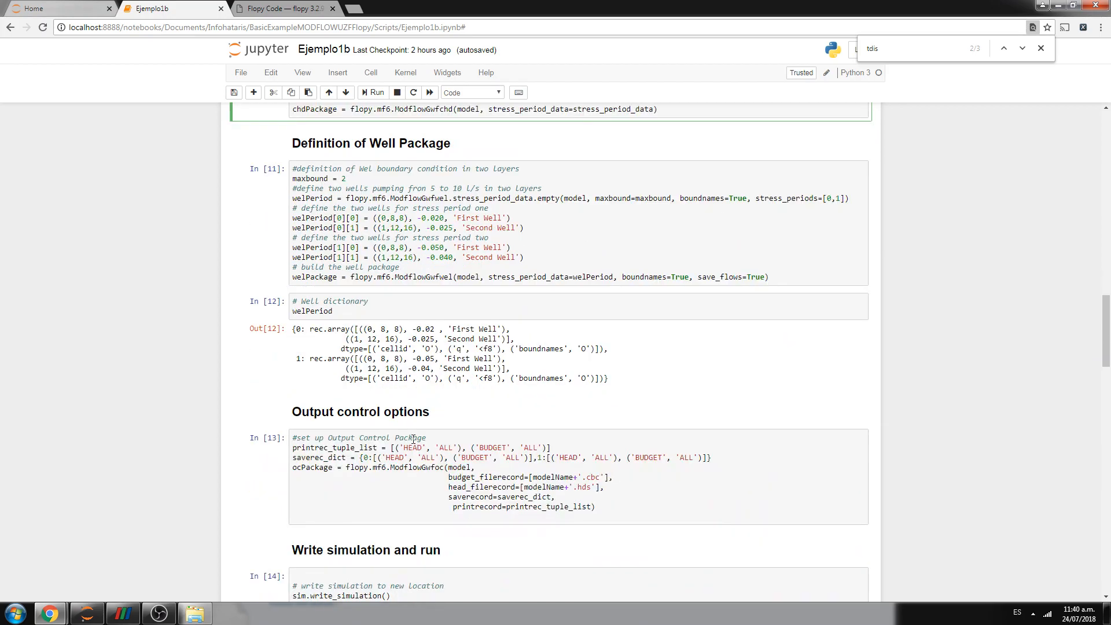
scroll(364, 356, down, 1)
scroll(324, 278, down, 1)
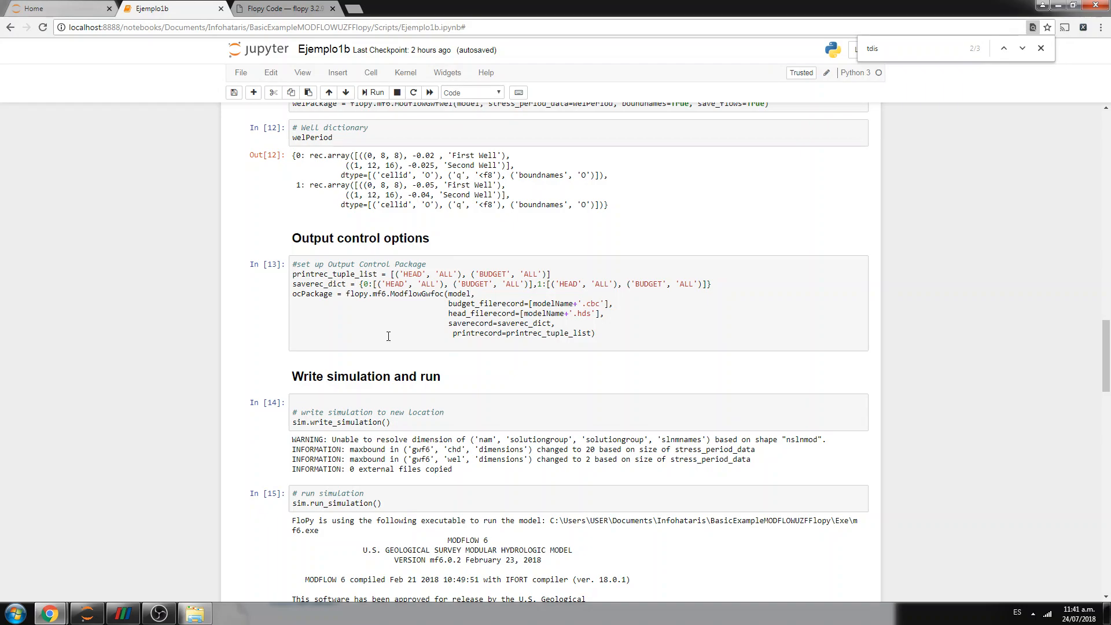
scroll(387, 335, down, 1)
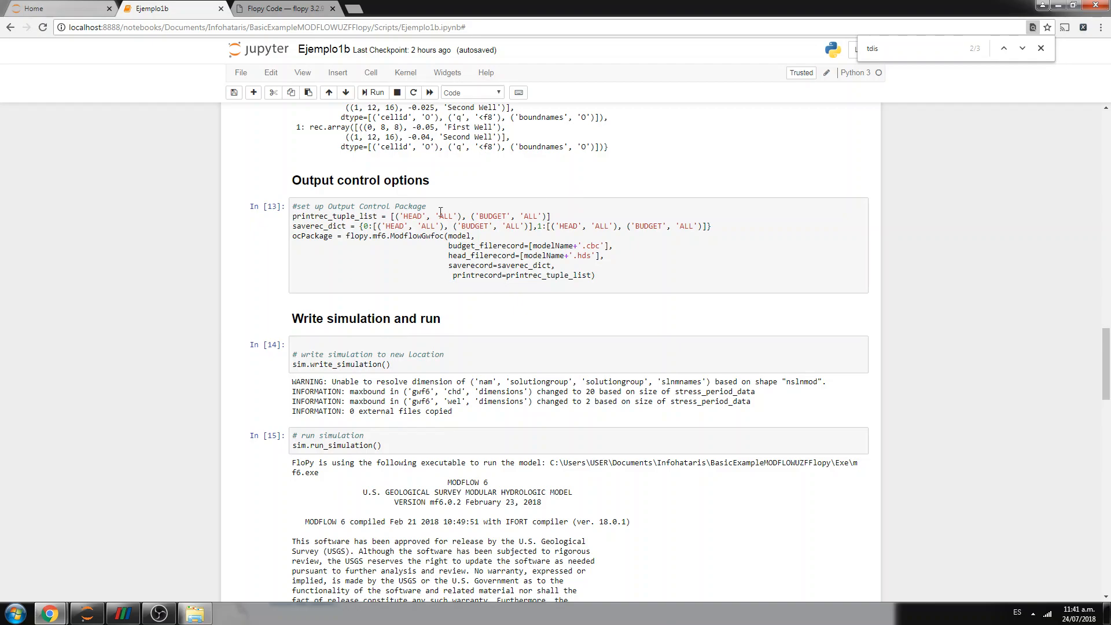
drag(432, 215, 602, 286)
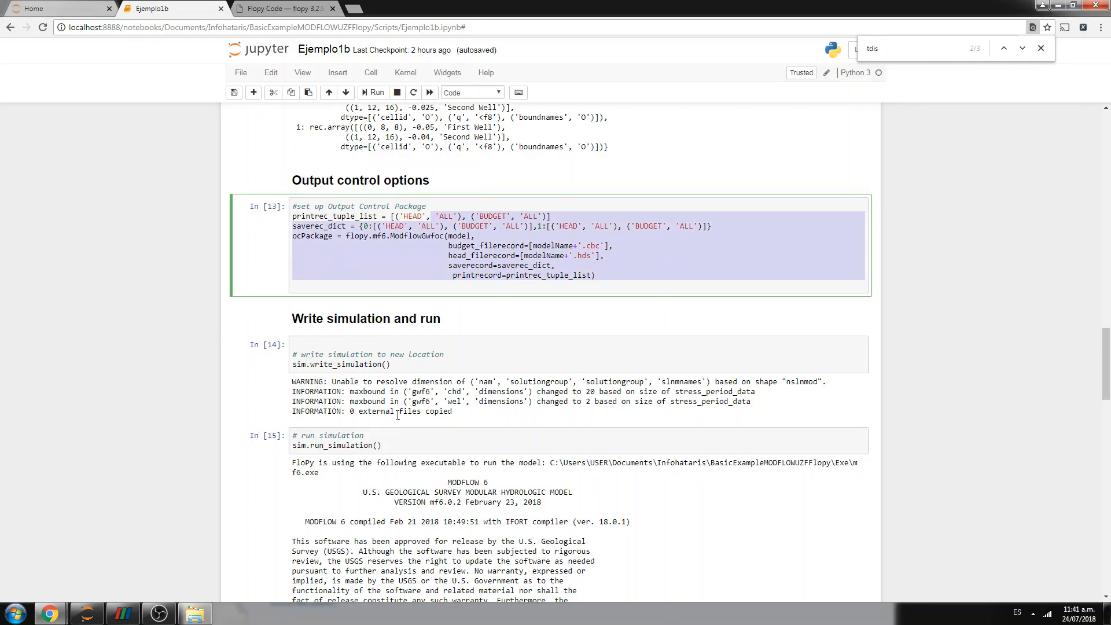
scroll(403, 425, down, 3)
scroll(418, 450, down, 1)
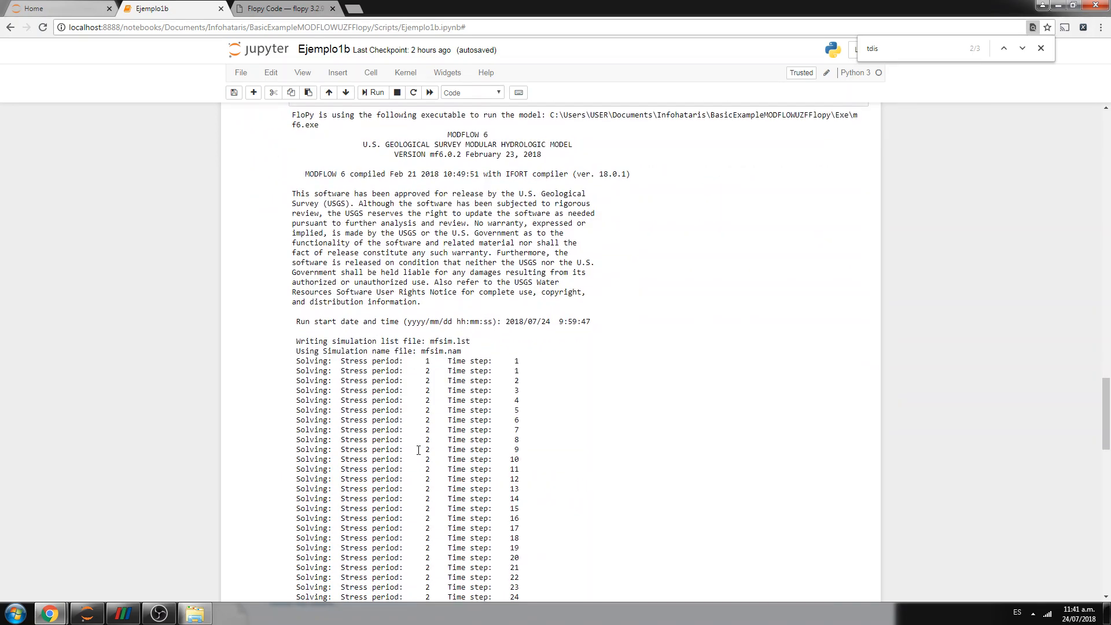
scroll(418, 450, down, 2)
scroll(418, 449, down, 1)
scroll(417, 450, up, 1)
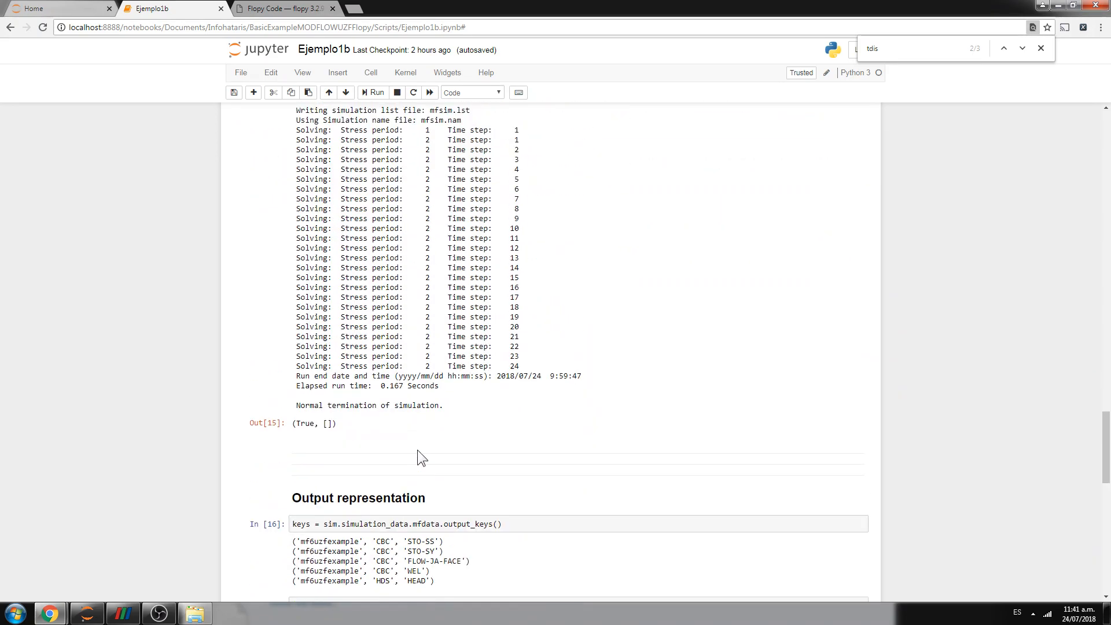
scroll(418, 450, down, 1)
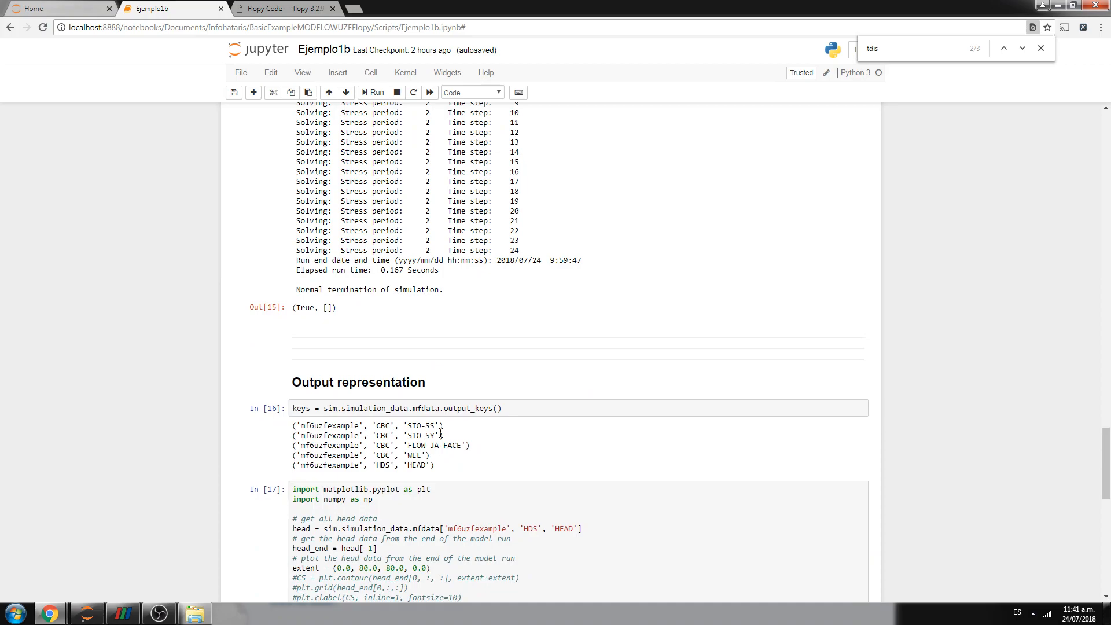
Change head_end[0,:,:] to head_end[1,:,:] and rerun the cell, which raises an invalid HDS HEAD KeyError
click(519, 408)
scroll(519, 409, down, 1)
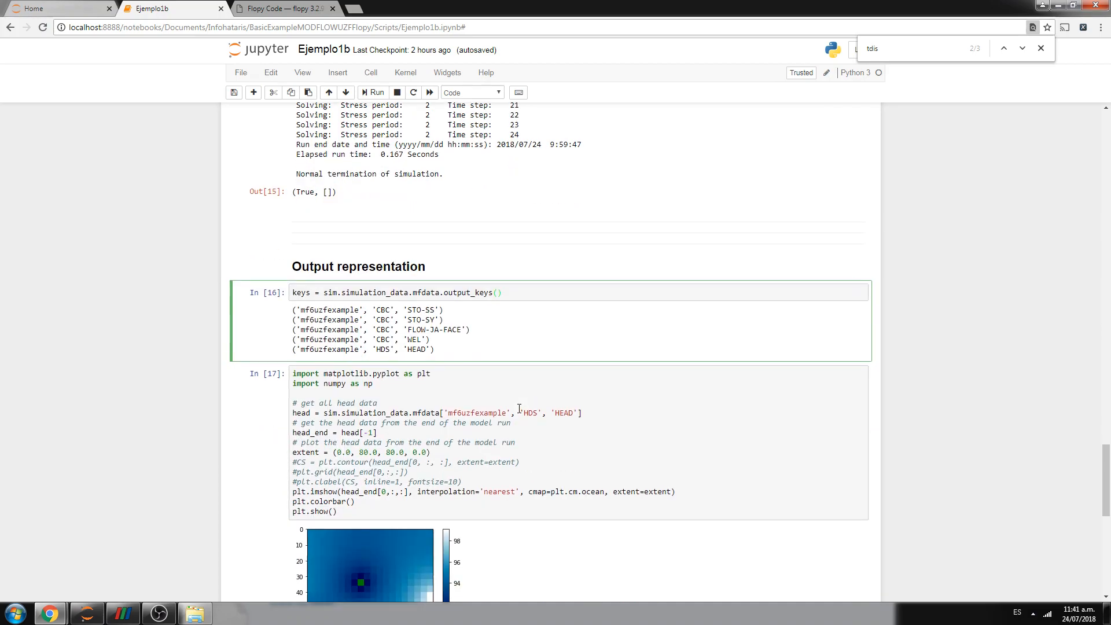
scroll(519, 409, down, 1)
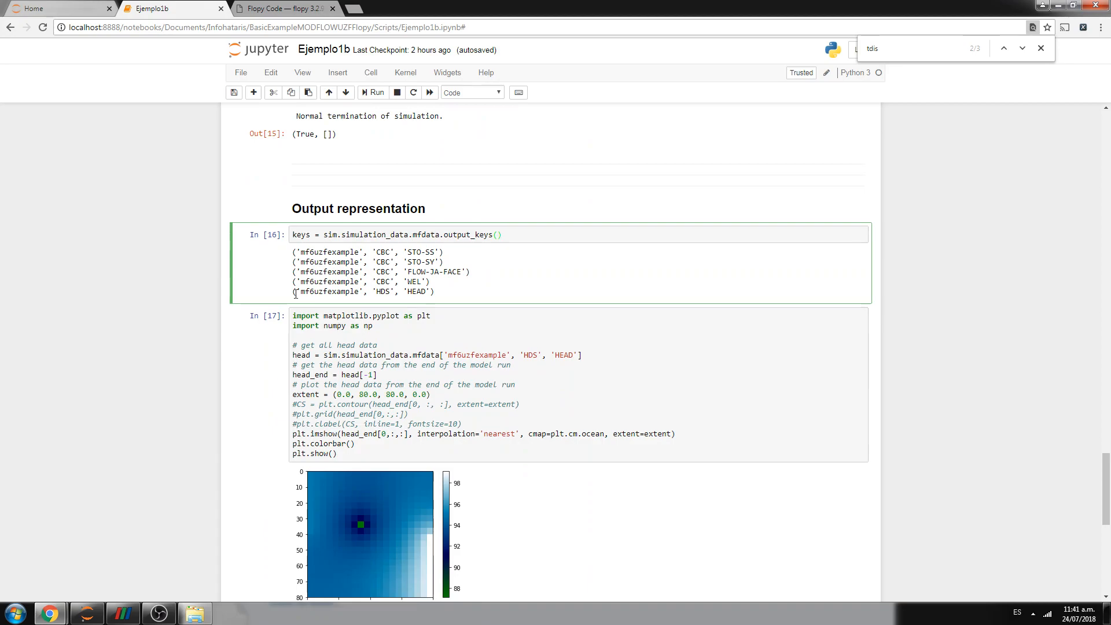
drag(293, 316, 417, 434)
scroll(450, 432, down, 1)
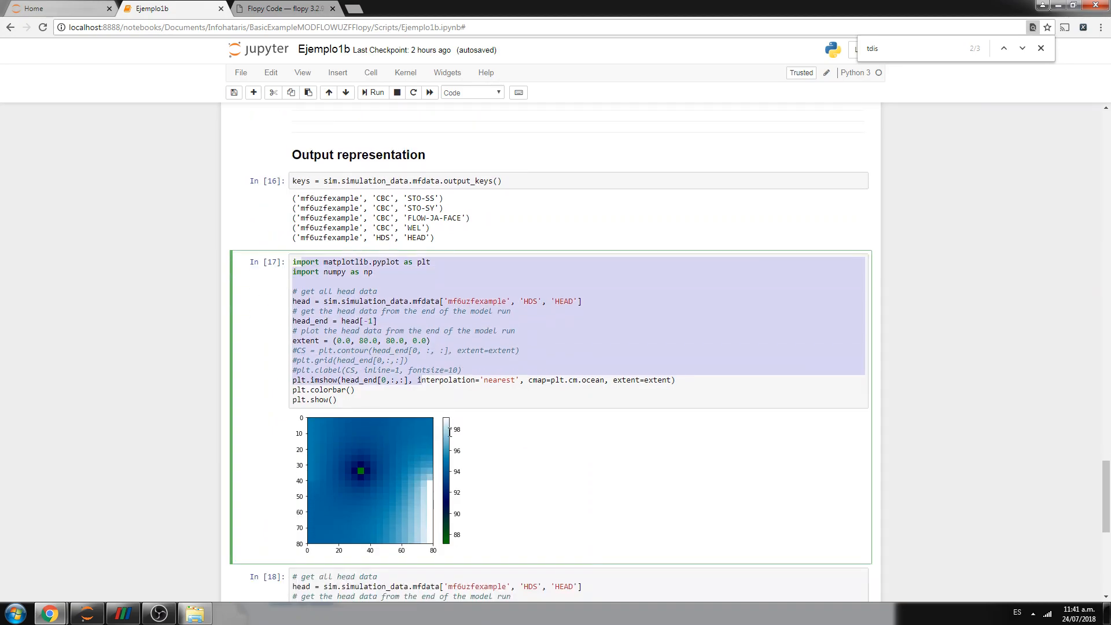
click(382, 376)
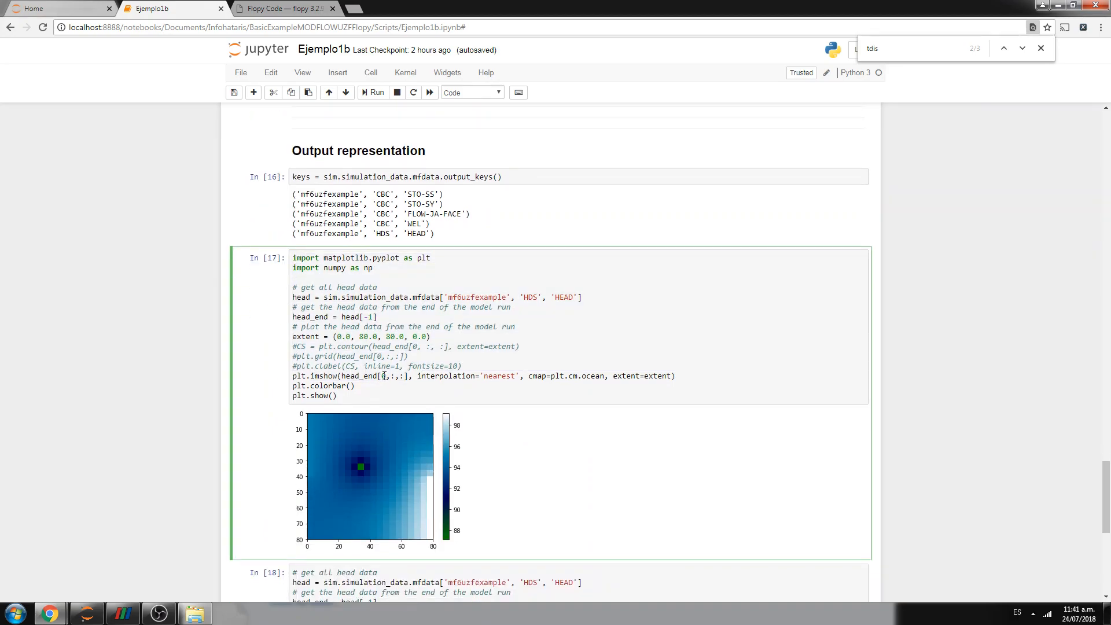
key(BackSpace)
text(1)
key(shift+Return)
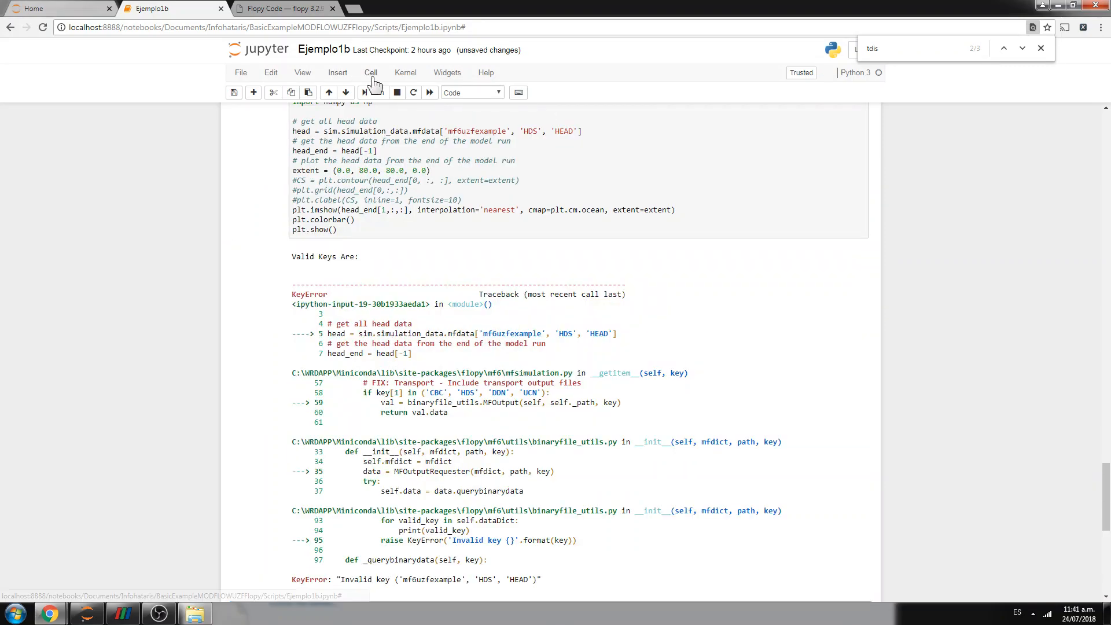
Restart the kernel and run all cells of Ejemplo1b, confirming the prompt
click(405, 72)
click(437, 134)
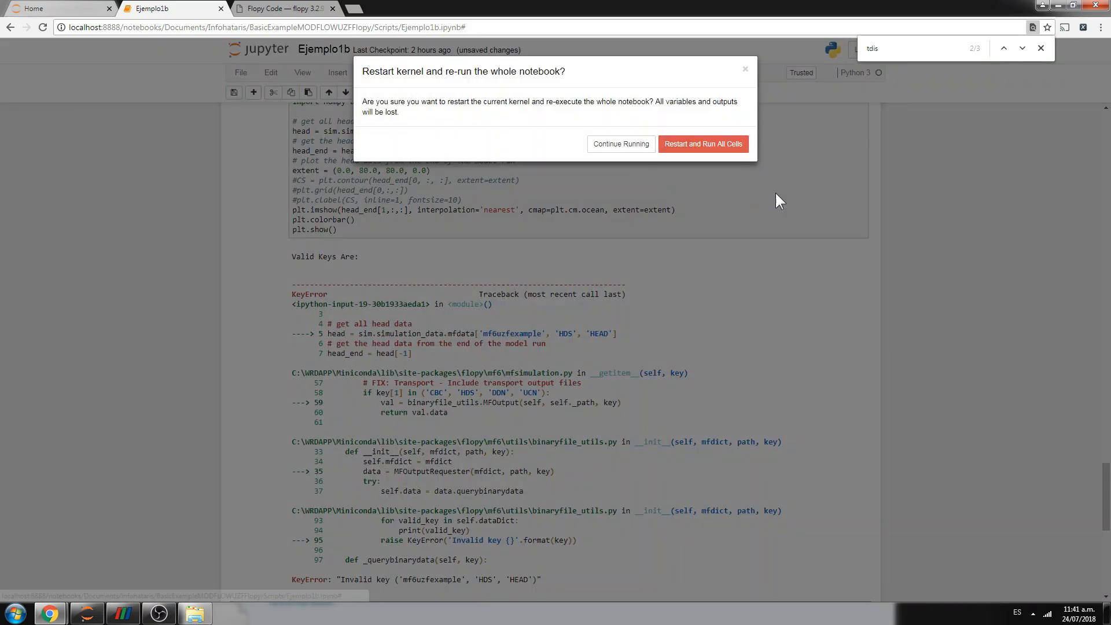
click(737, 143)
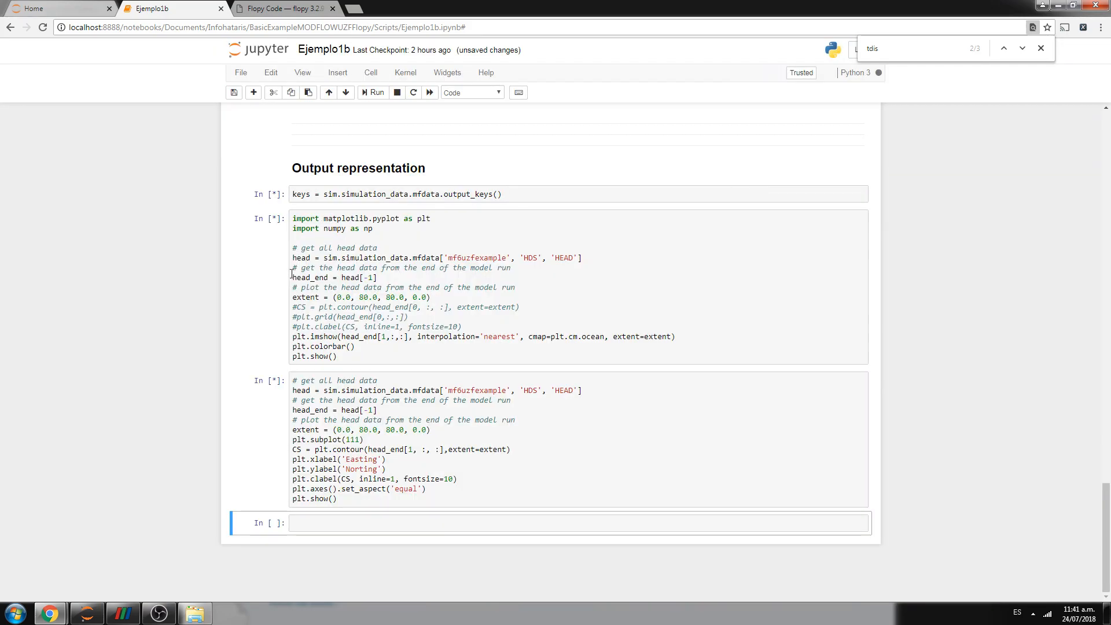
scroll(293, 272, up, 3)
scroll(390, 250, up, 3)
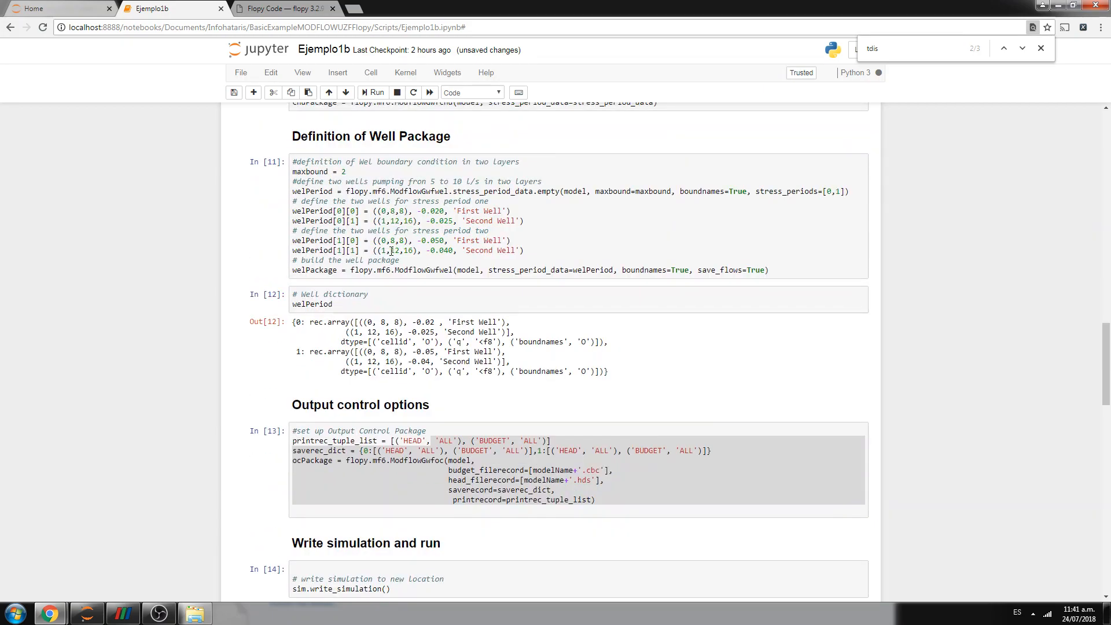
scroll(391, 250, down, 2)
scroll(391, 250, down, 2)
scroll(391, 250, down, 2)
scroll(390, 253, down, 1)
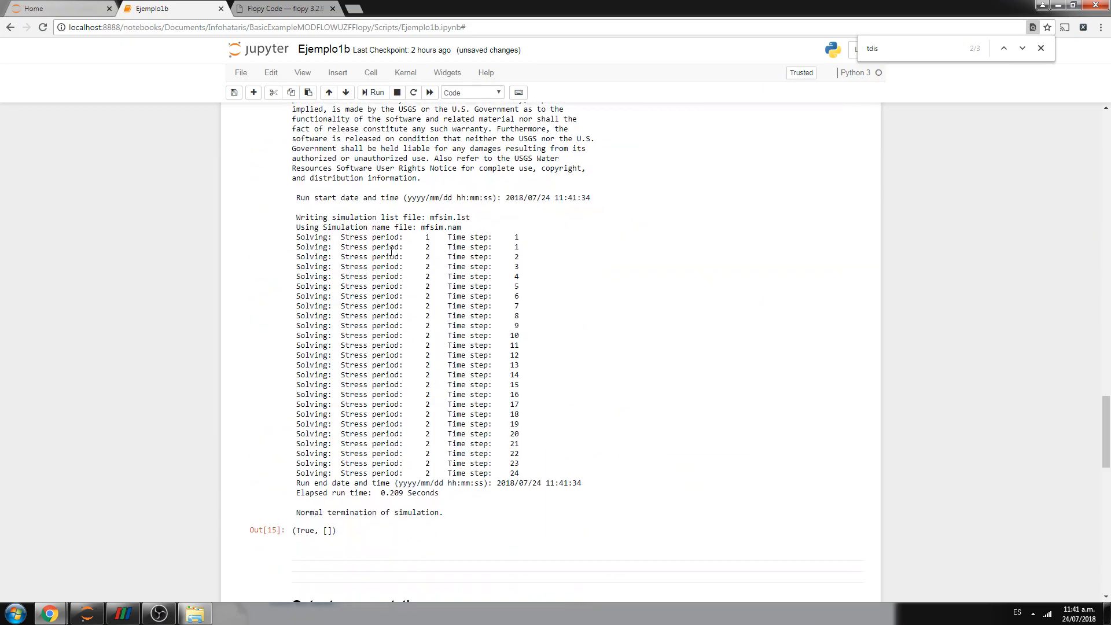
scroll(391, 252, down, 3)
scroll(432, 371, down, 1)
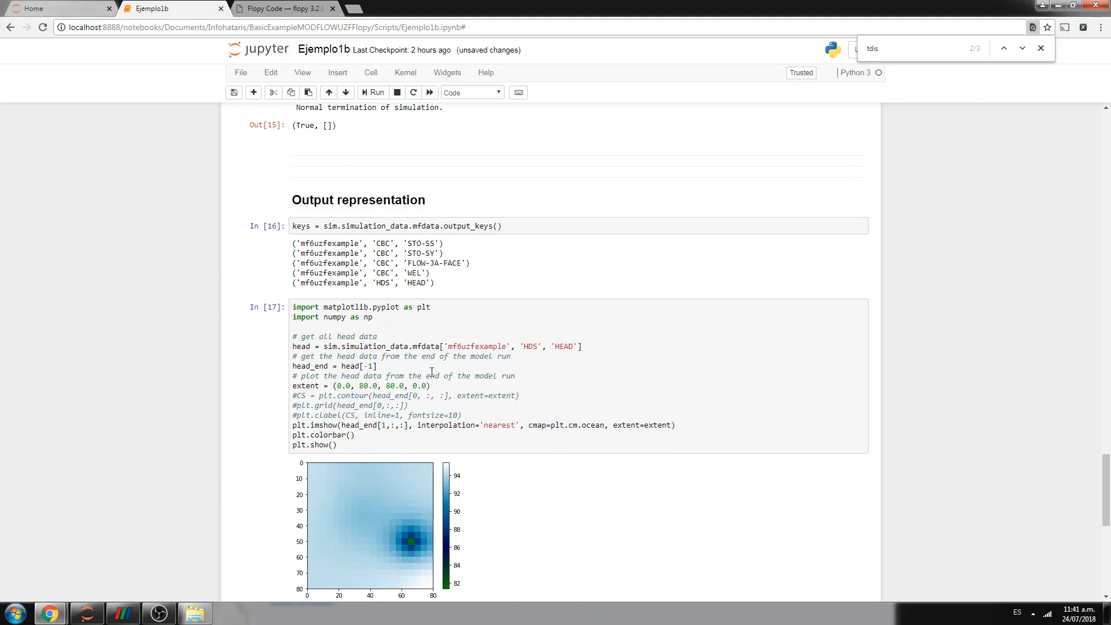
scroll(431, 372, down, 2)
scroll(452, 250, down, 1)
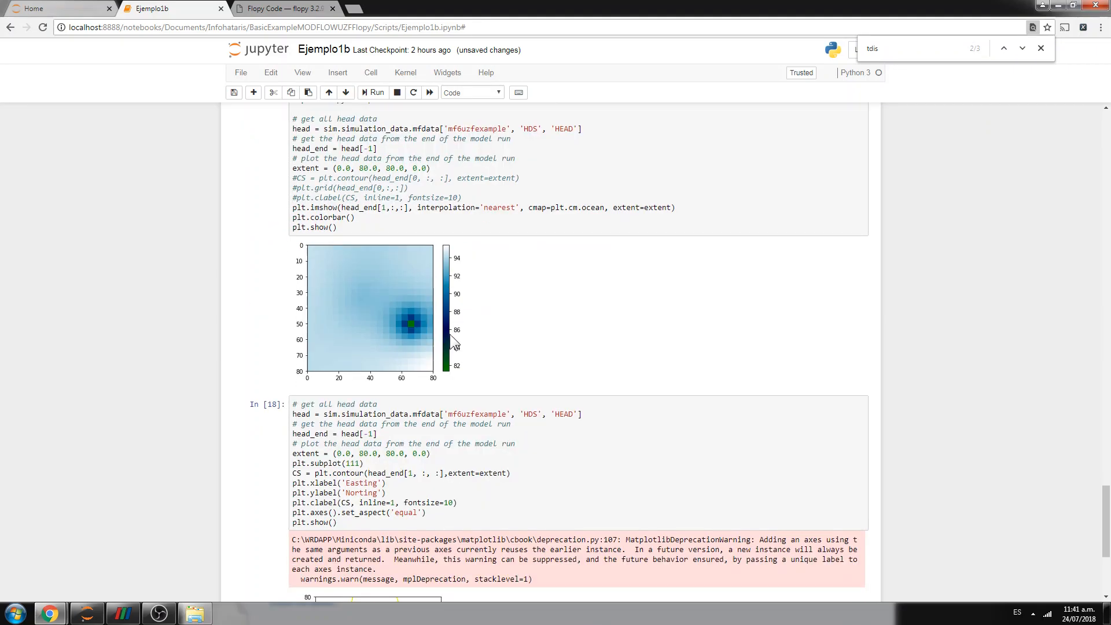
scroll(453, 330, down, 2)
scroll(449, 336, up, 1)
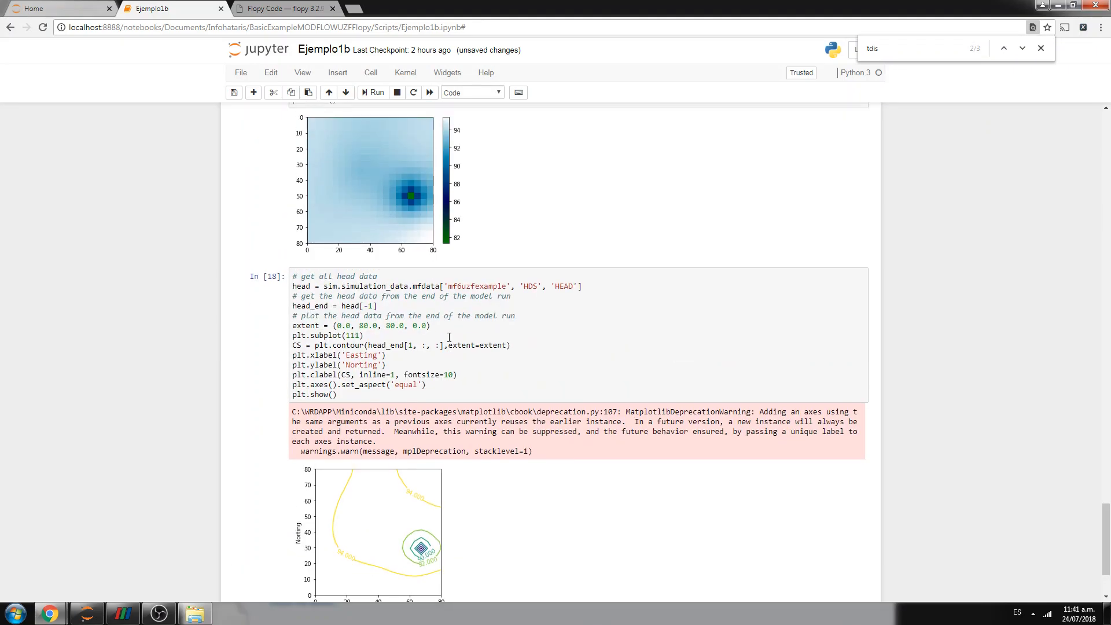
scroll(448, 337, up, 1)
scroll(420, 490, down, 2)
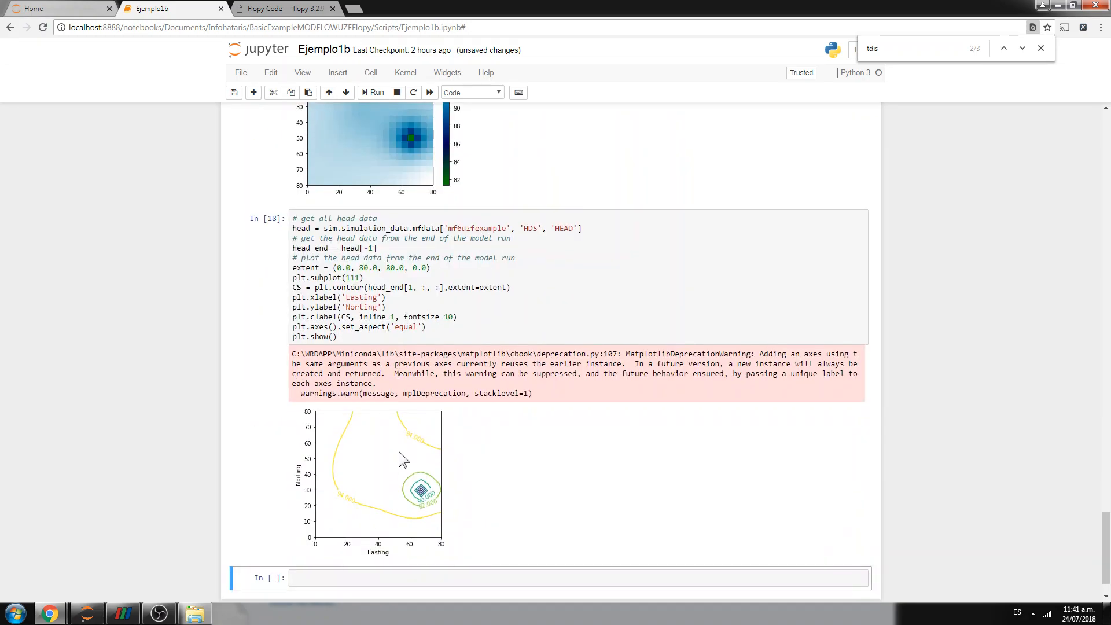
scroll(403, 434, up, 1)
scroll(403, 434, up, 2)
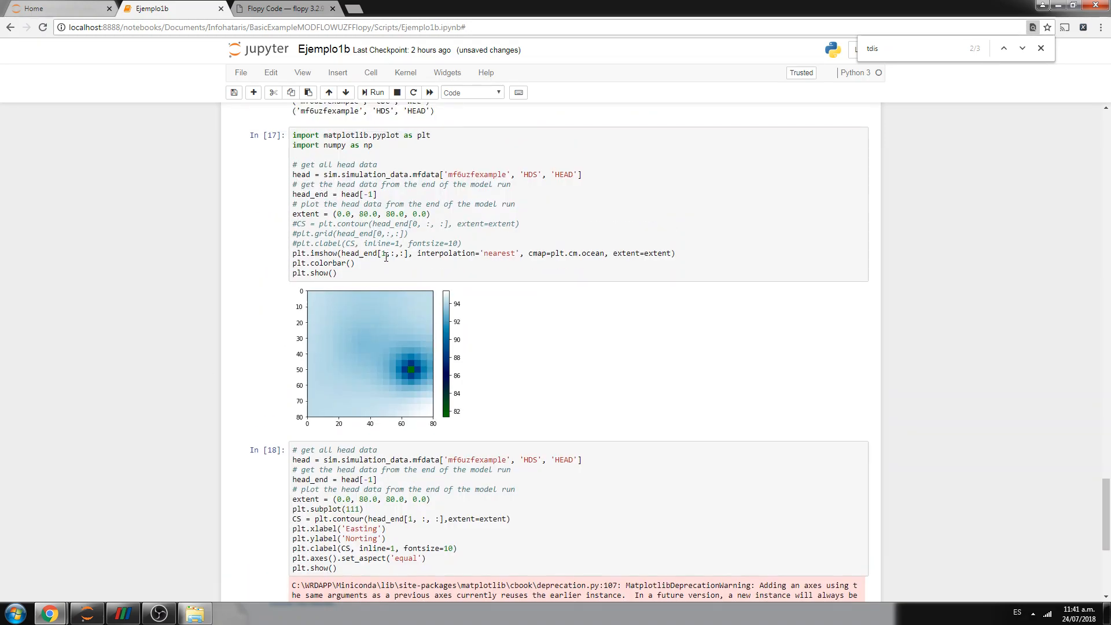
Change the imshow and contour layer index to 0 and rerun both head plots
click(385, 254)
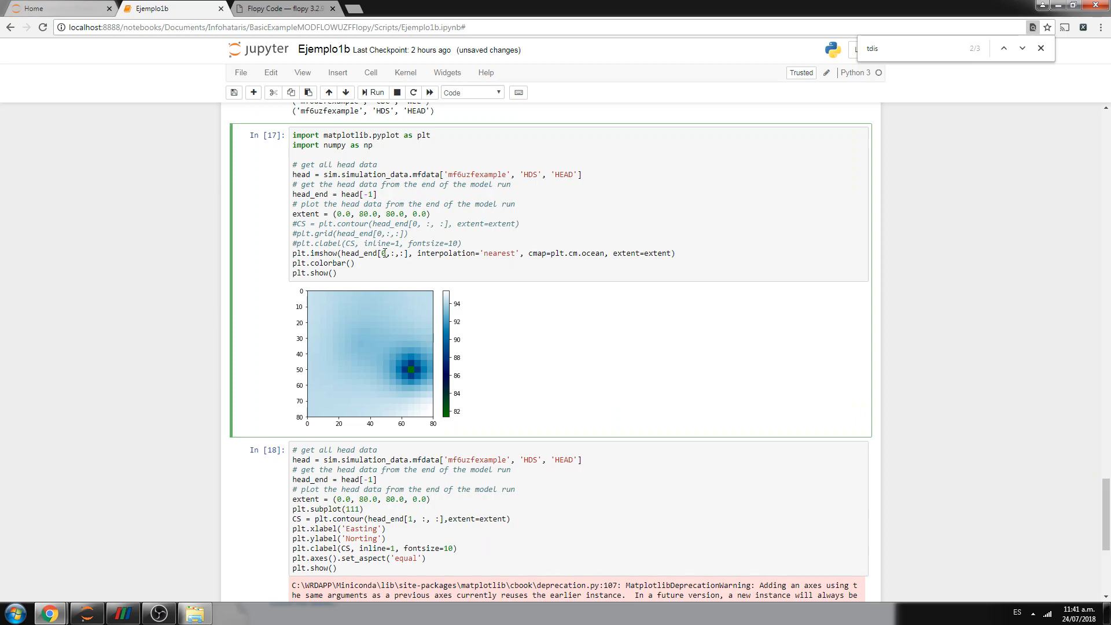
key(shift+Return)
scroll(384, 256, down, 3)
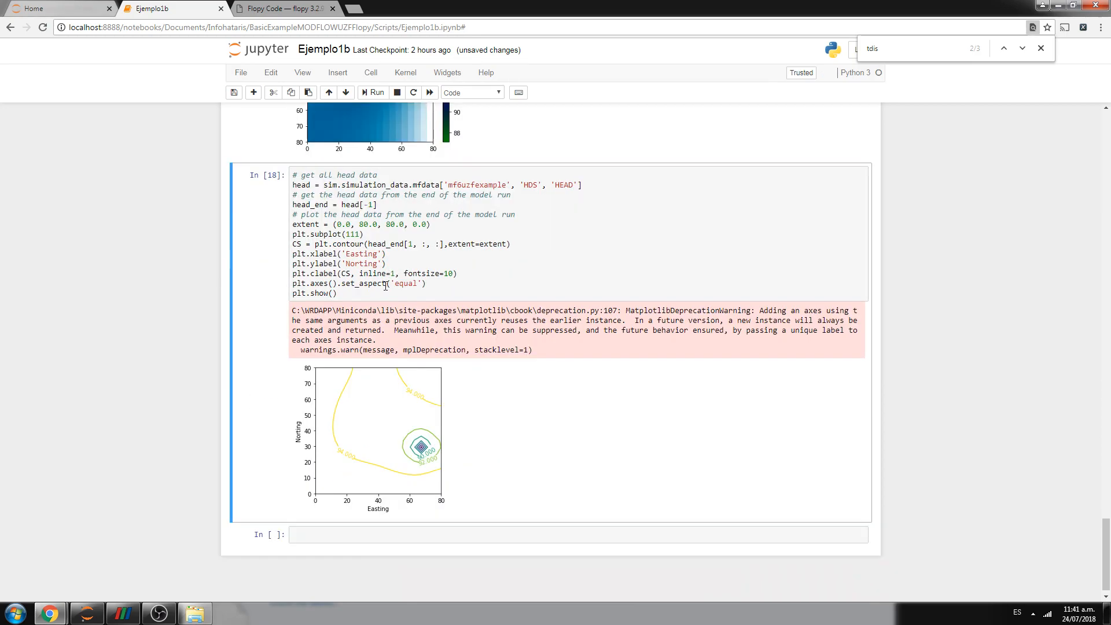
click(407, 246)
key(BackSpace)
text(0)
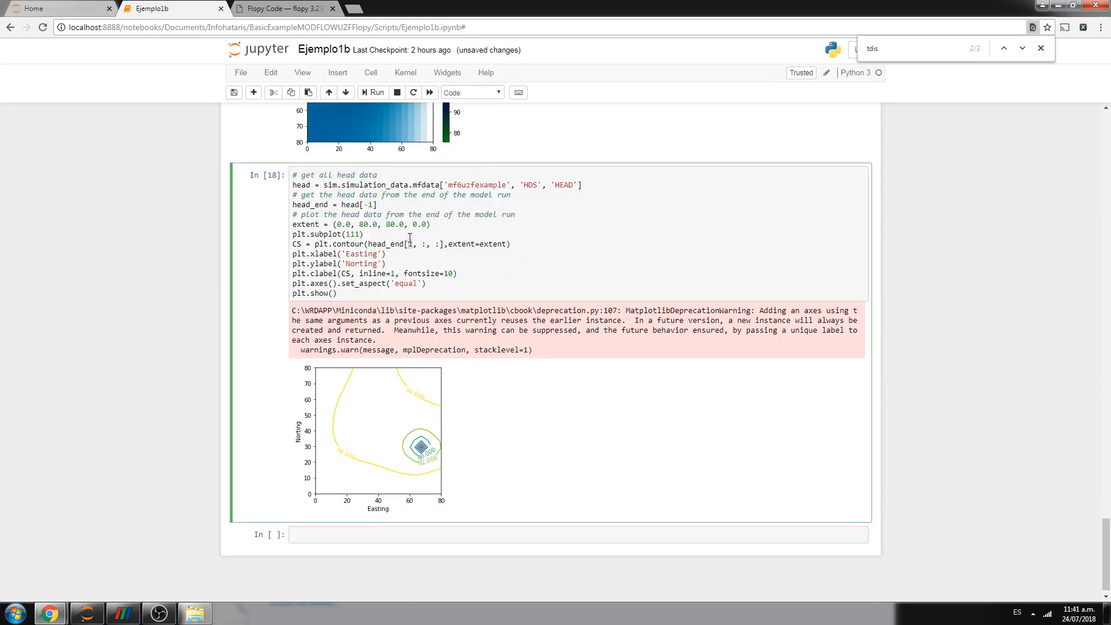
key(shift+Return)
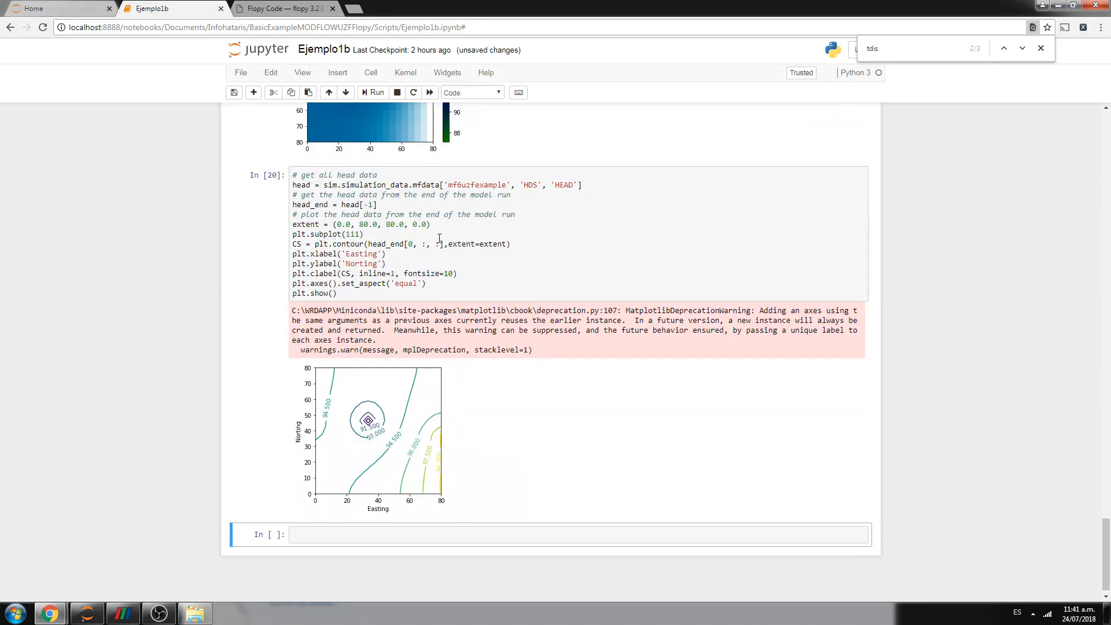
scroll(473, 253, up, 3)
scroll(472, 254, up, 2)
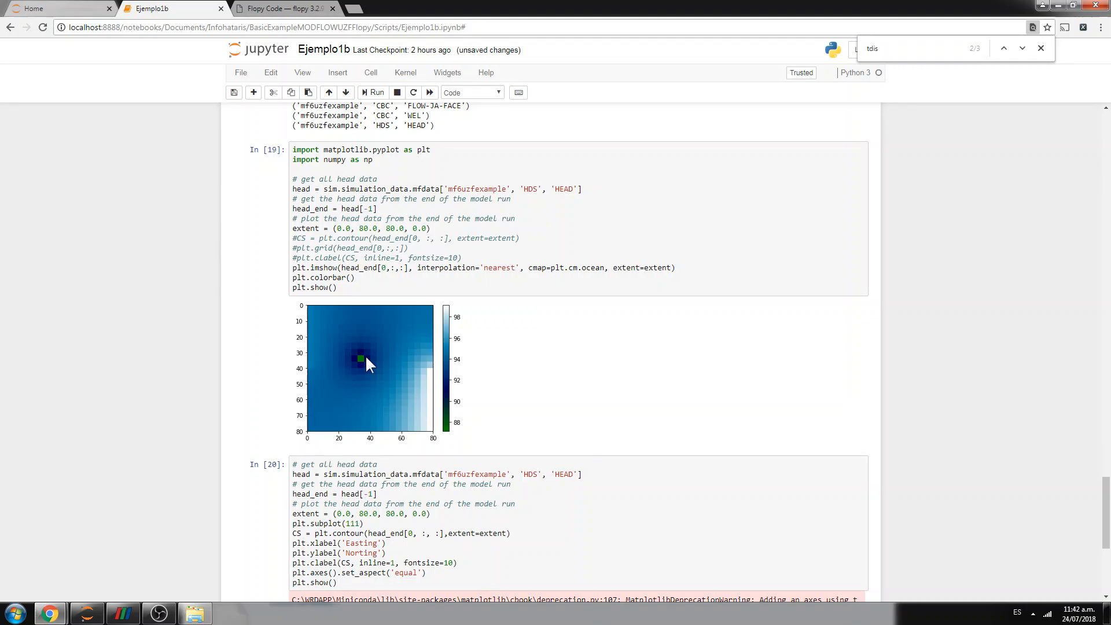
scroll(355, 351, down, 2)
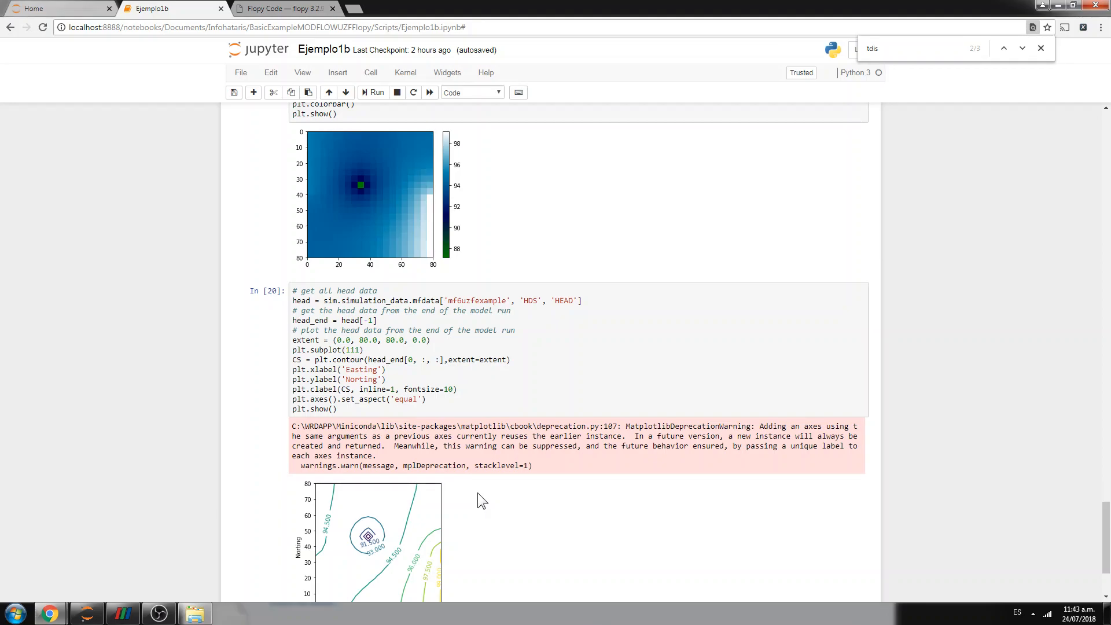
Go to the Hatari Labs Blog from a new browser tab's tiles
click(355, 7)
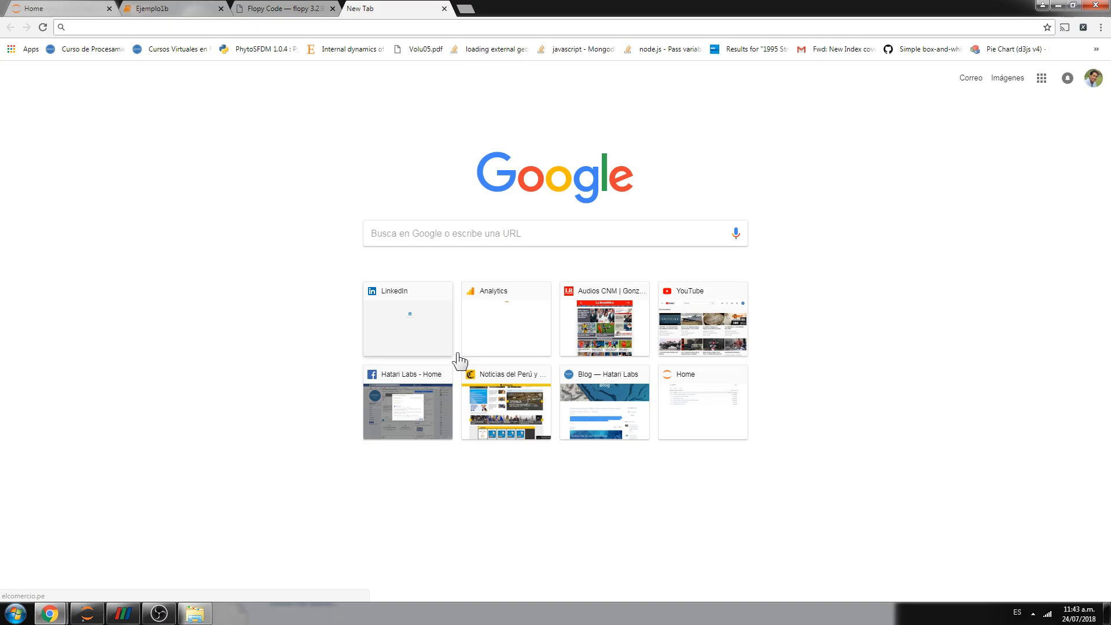
click(604, 408)
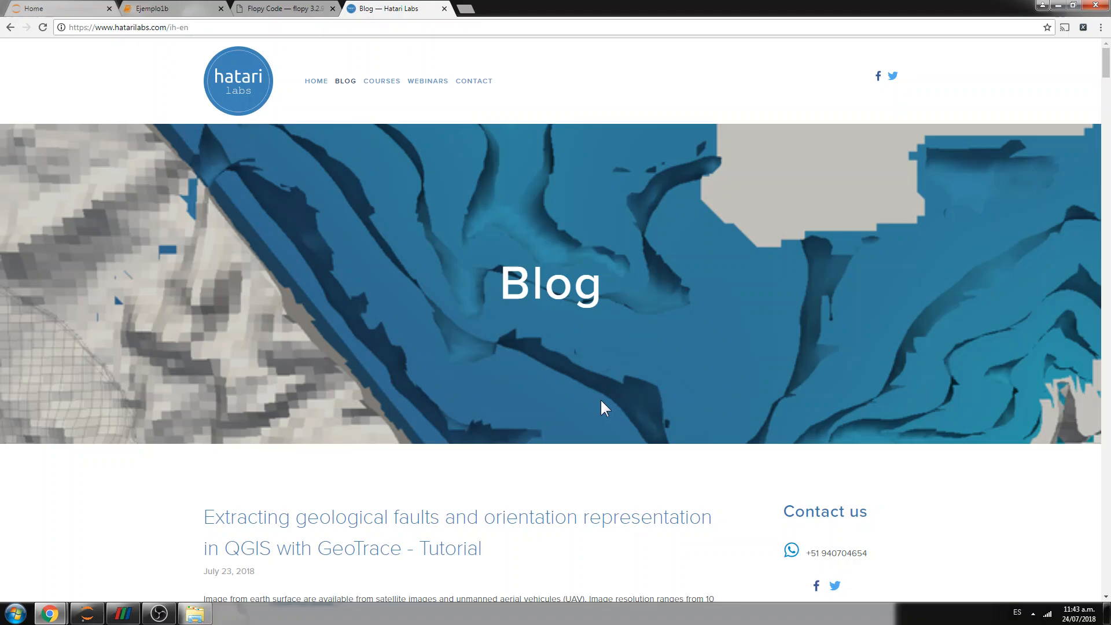
scroll(601, 408, down, 5)
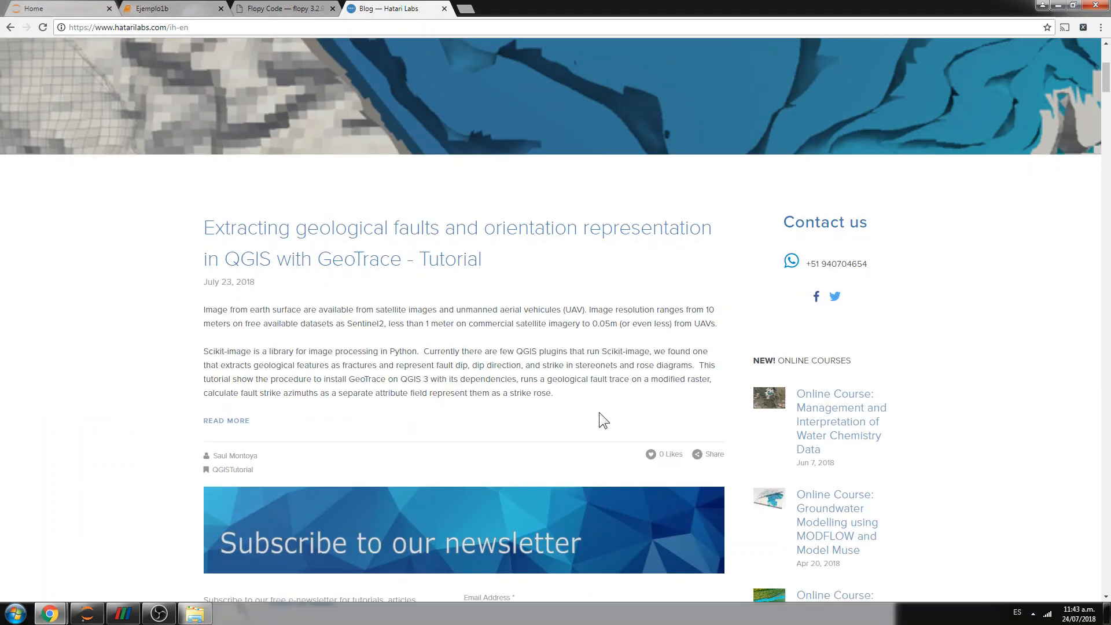